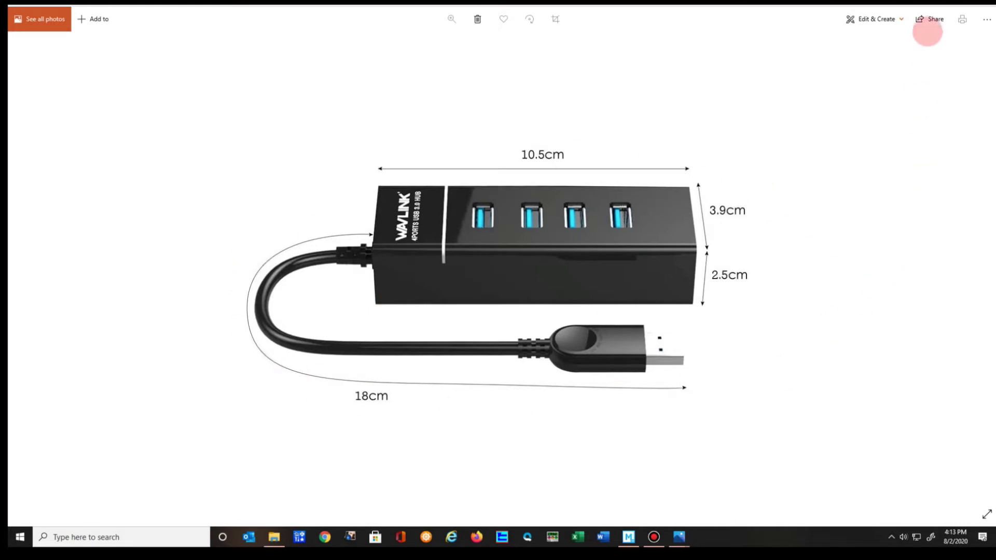
# Step: View the product pictures of the 4-port USB hub and the Tripp Lite shielded USB cable
pyautogui.press('Right')
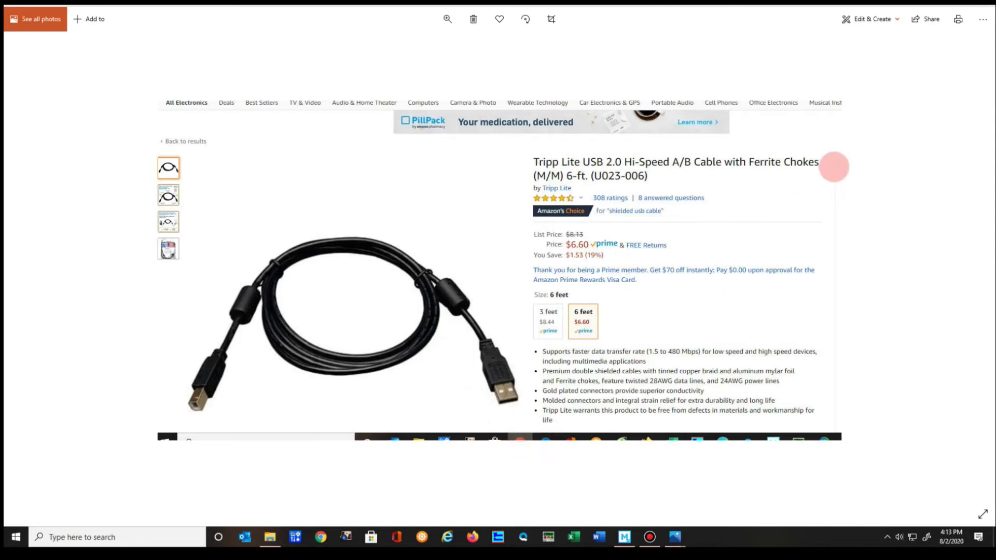
pyautogui.press('Right')
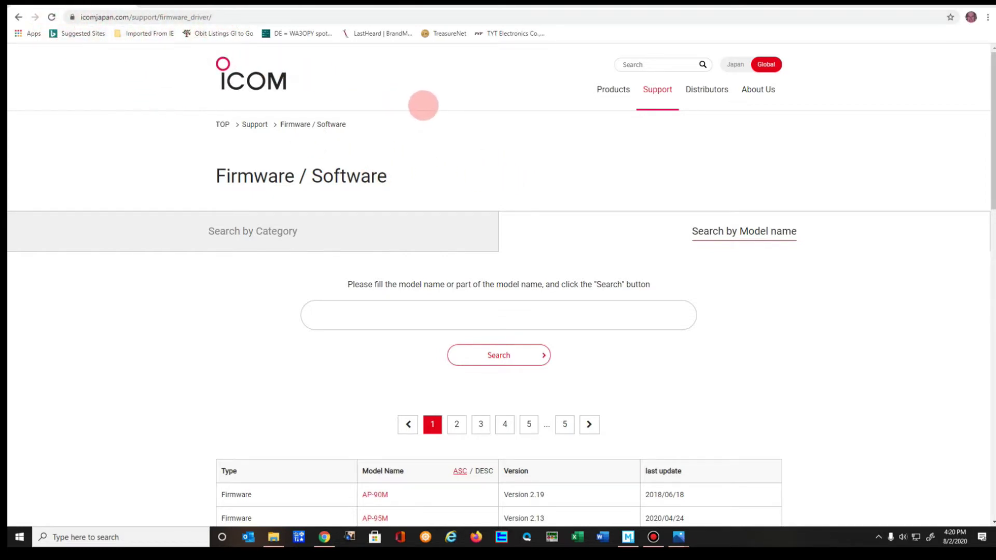
# Step: Open the download page of the version 1.30 USB driver that covers the IC-7300 in Icom's firmware list
pyautogui.scroll(-5, 423, 105)
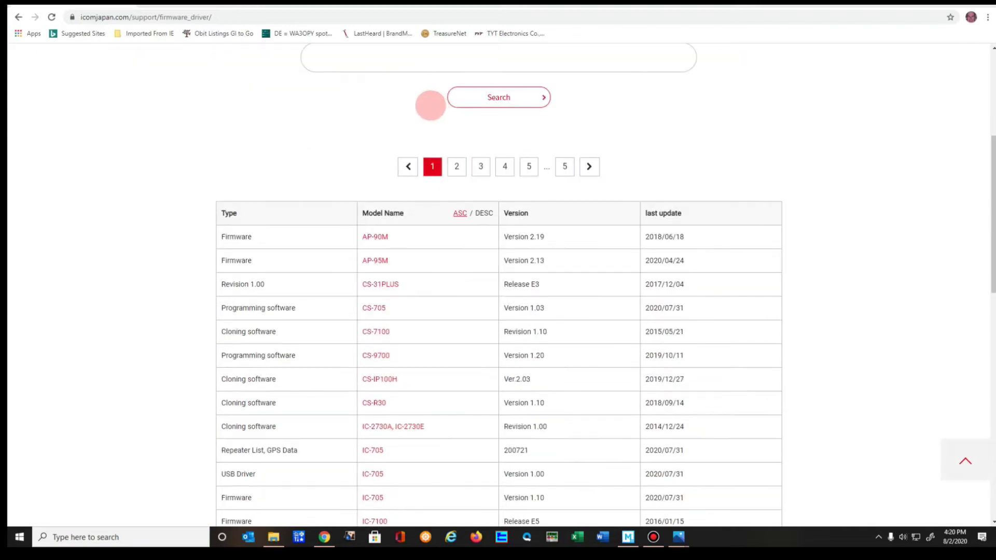
pyautogui.scroll(5, 429, 99)
pyautogui.scroll(-8, 422, 102)
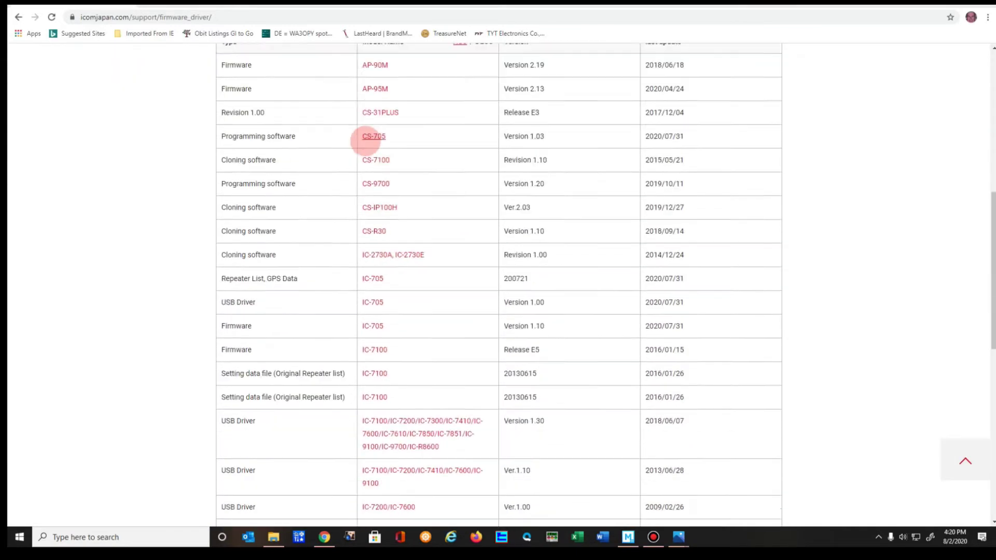
pyautogui.scroll(-4, 366, 140)
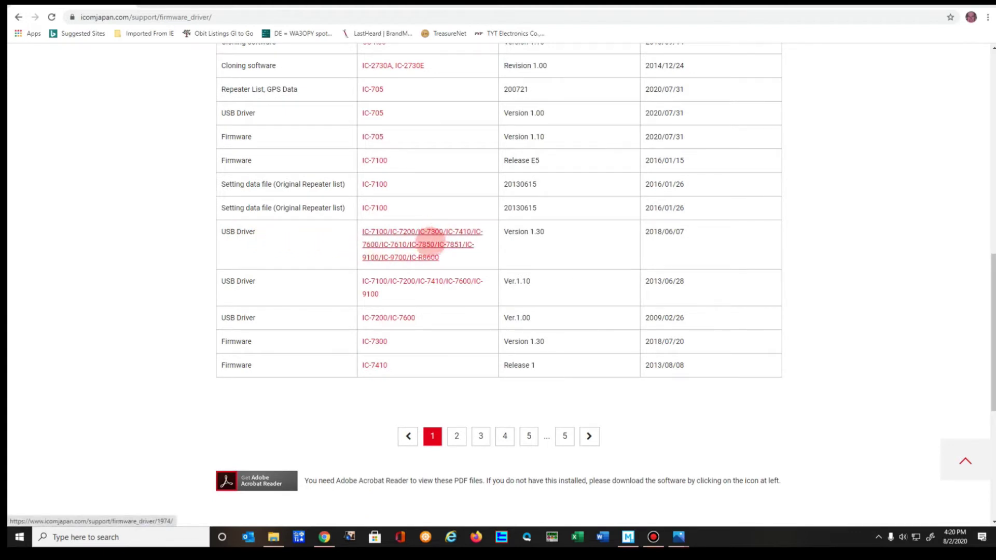
pyautogui.click(456, 248)
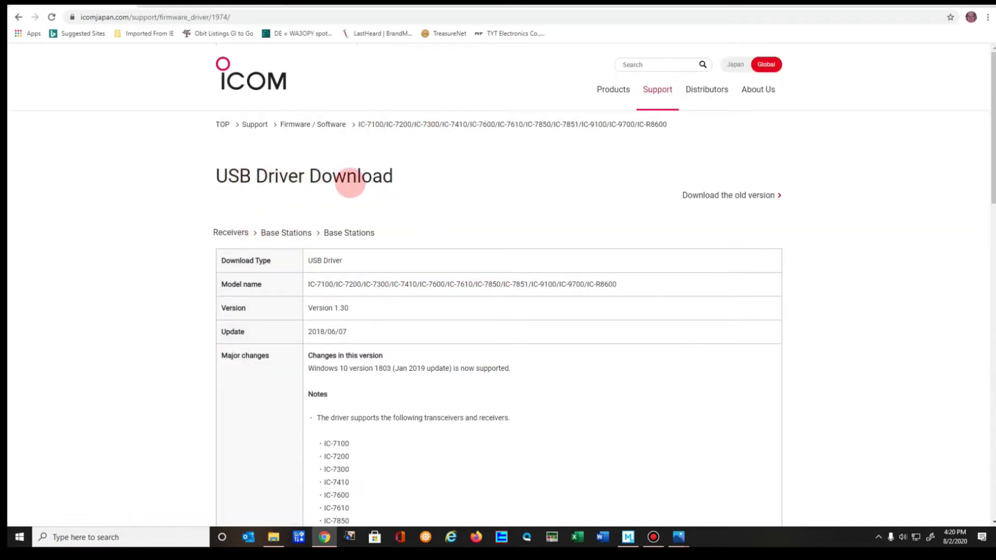
# Step: Review the USB driver's download page and agree to the terms of the download service
pyautogui.scroll(-4, 405, 190)
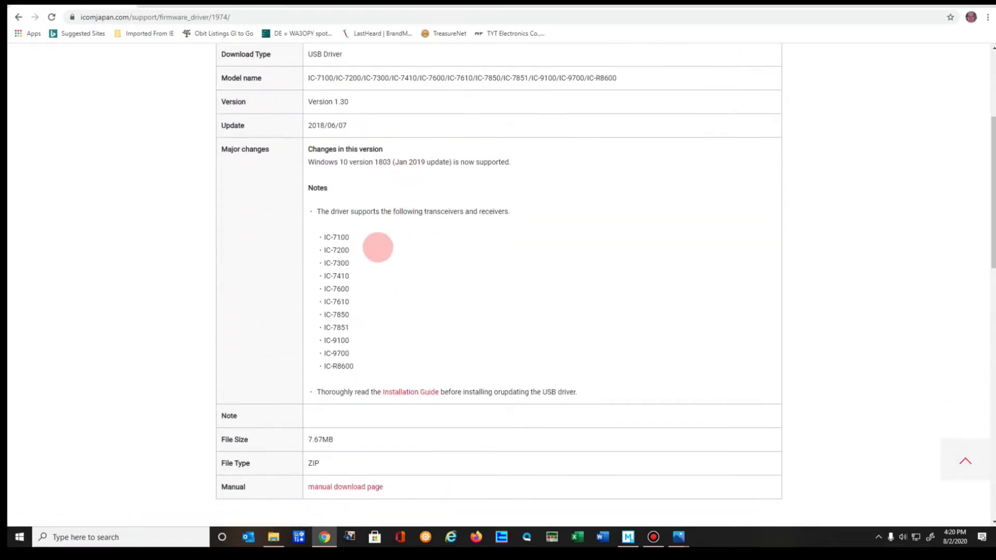
pyautogui.scroll(-1, 341, 265)
pyautogui.scroll(-4, 341, 265)
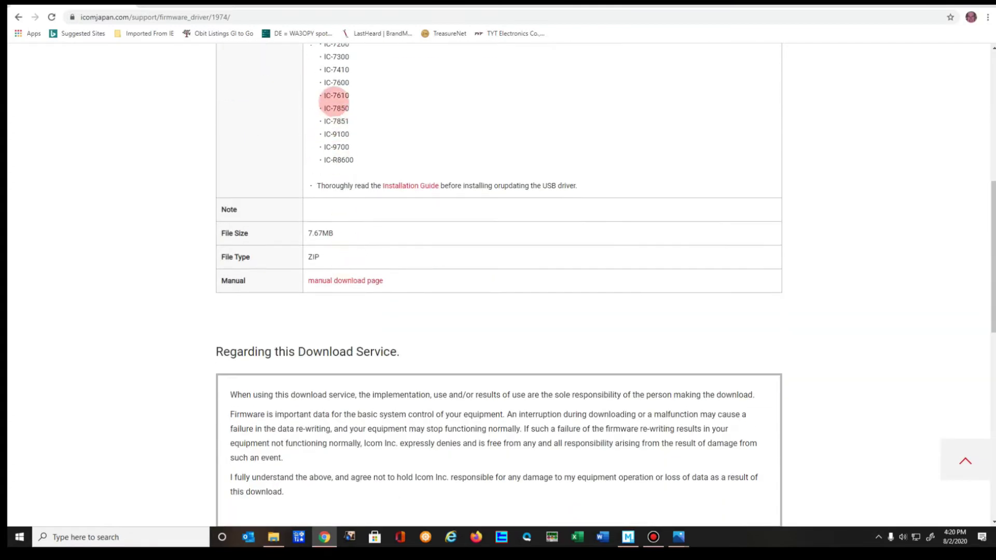
pyautogui.scroll(-6, 415, 353)
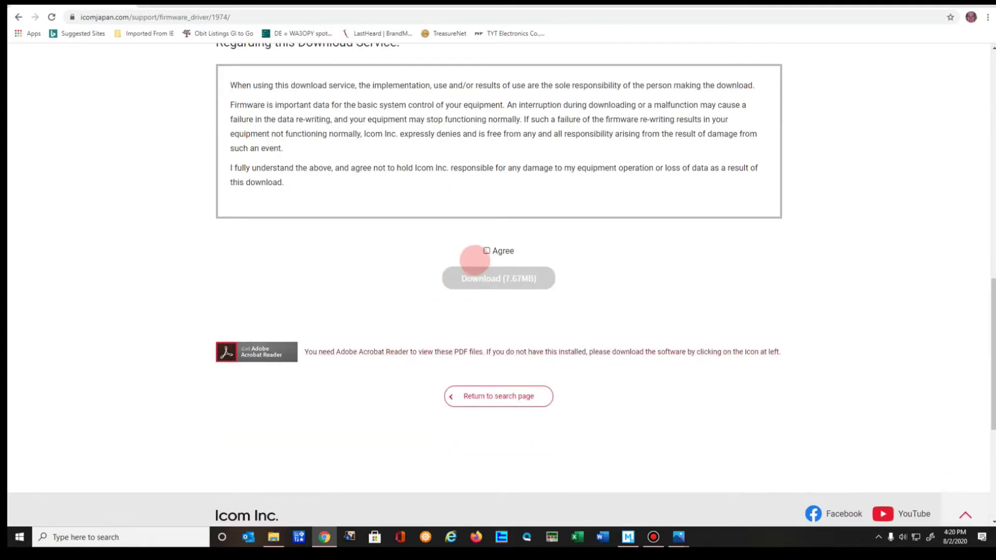
pyautogui.click(486, 251)
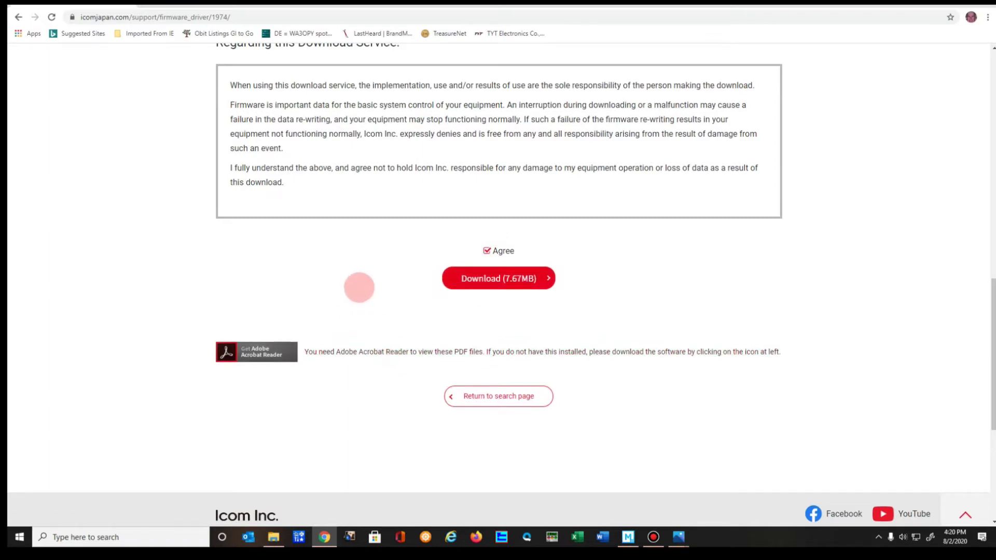
pyautogui.scroll(15, 359, 287)
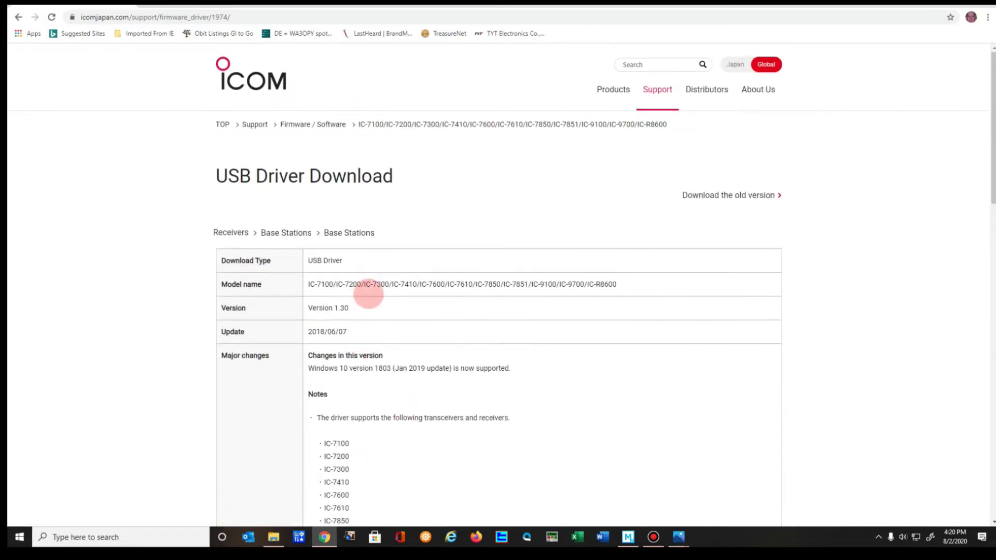
pyautogui.scroll(-7, 444, 202)
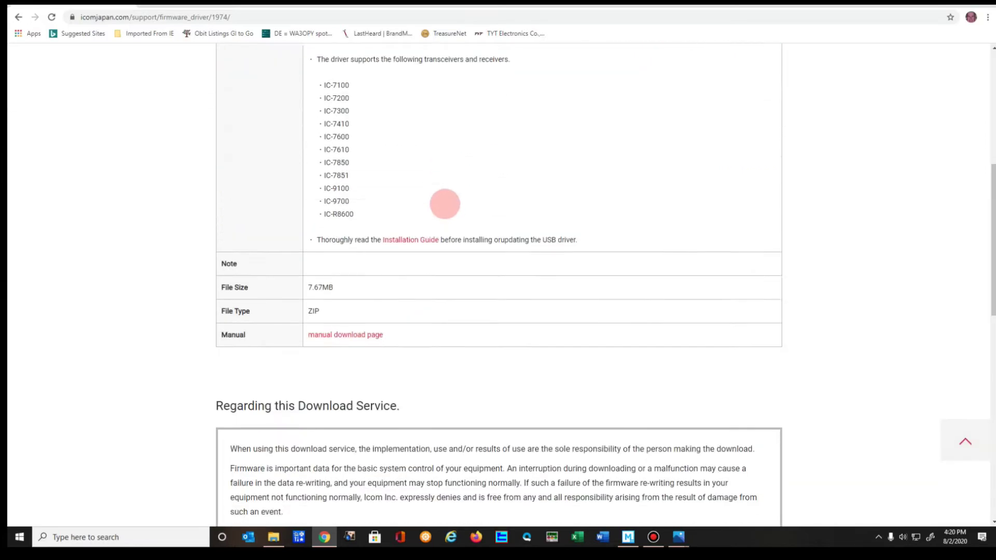
pyautogui.scroll(-8, 444, 204)
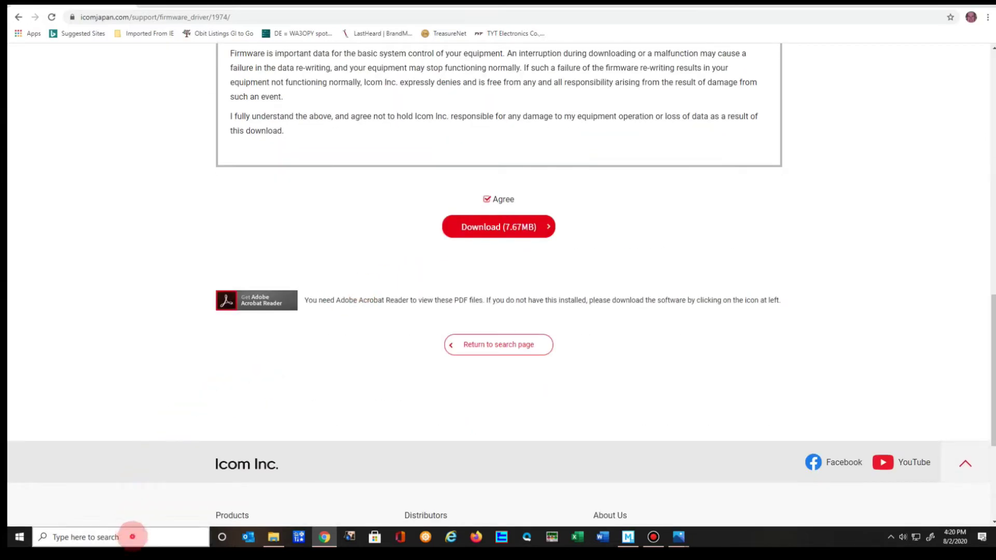
# Step: Open Device Manager in a maximized window and expand Ports (COM & LPT)
pyautogui.click(132, 537)
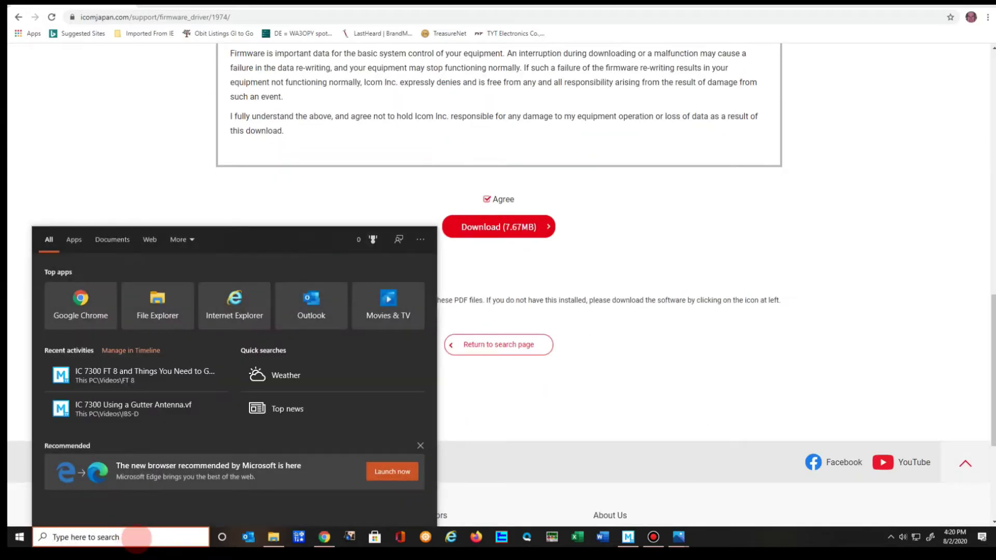
pyautogui.write('d')
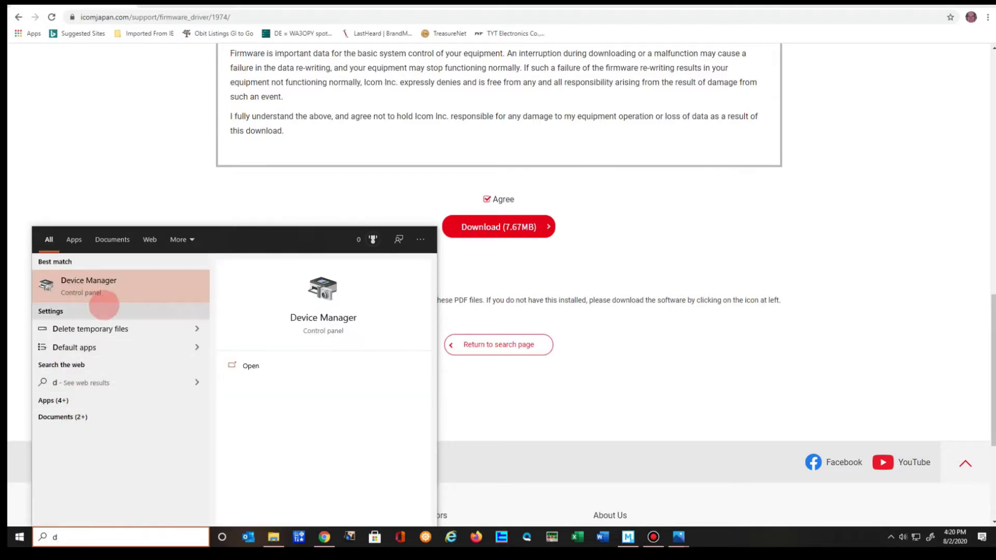
pyautogui.click(107, 283)
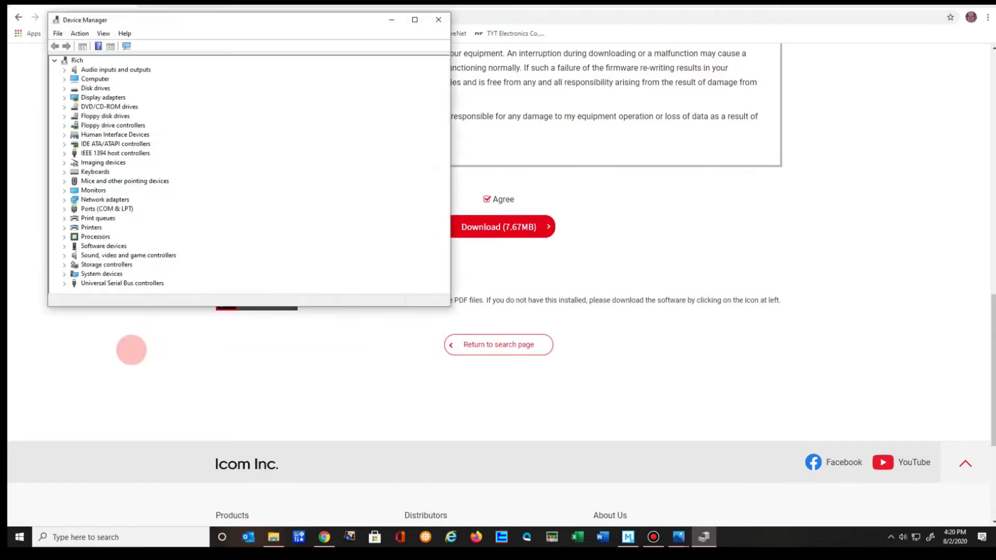
pyautogui.click(415, 19)
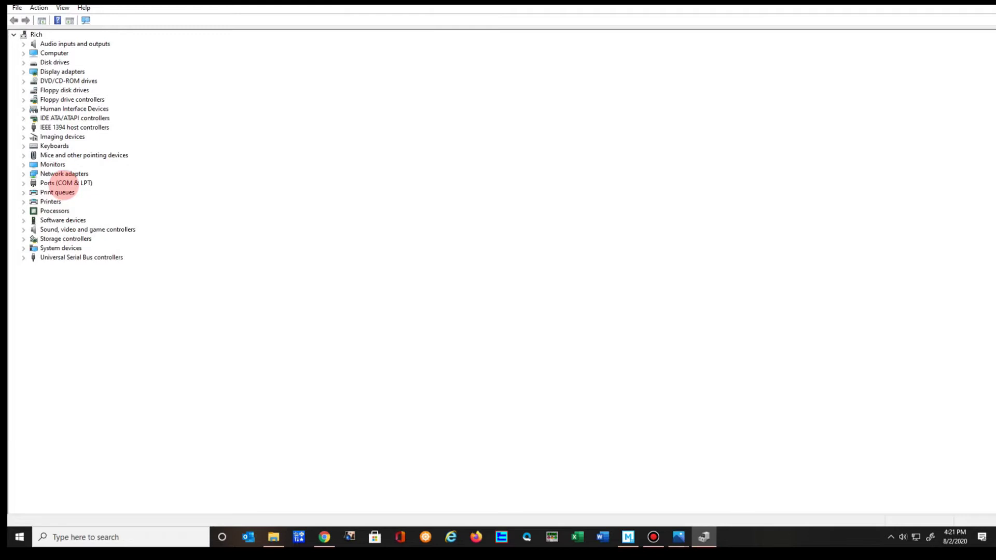
pyautogui.doubleClick(64, 183)
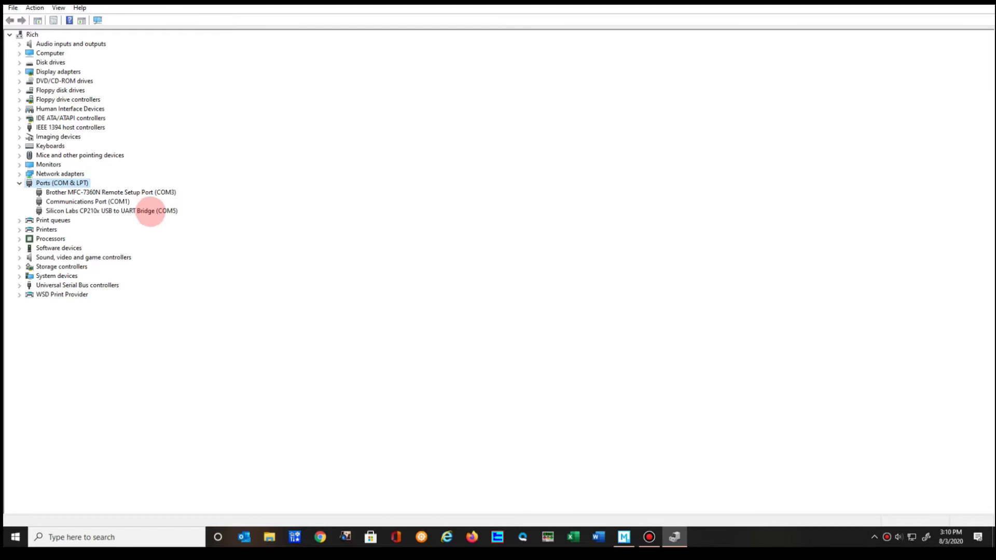
# Step: Make sure the computer is not allowed to turn off the Silicon Labs CP210x USB to UART Bridge to save power
pyautogui.doubleClick(150, 211)
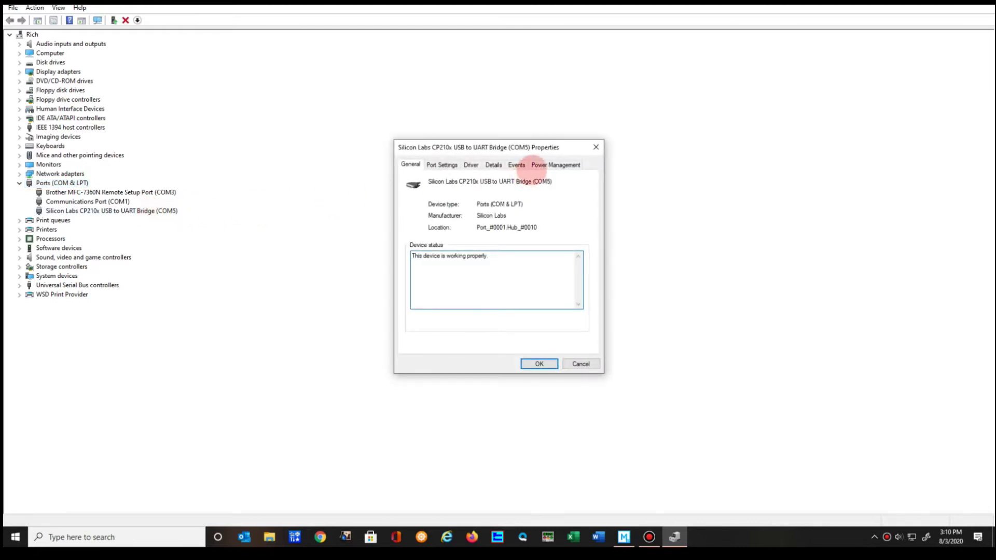
pyautogui.click(552, 164)
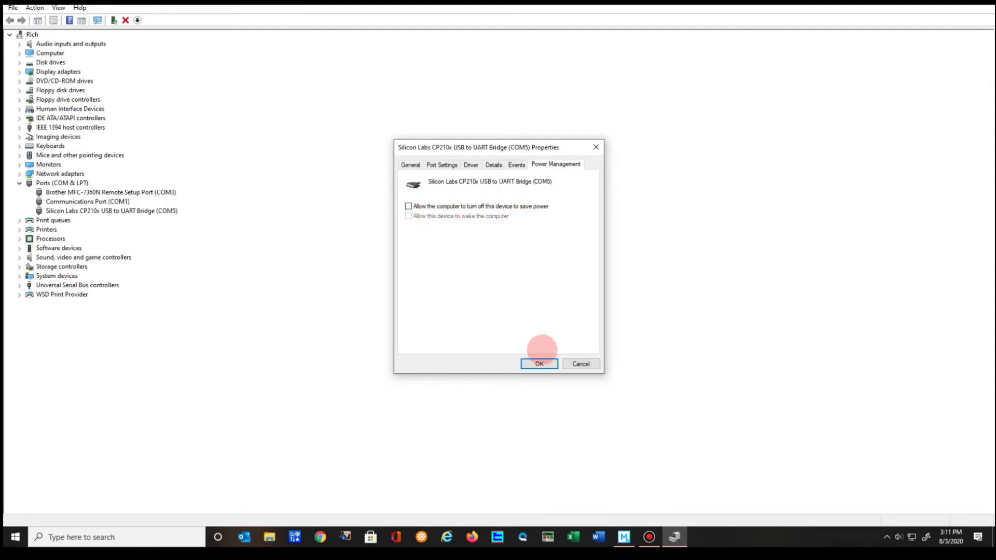
pyautogui.click(538, 364)
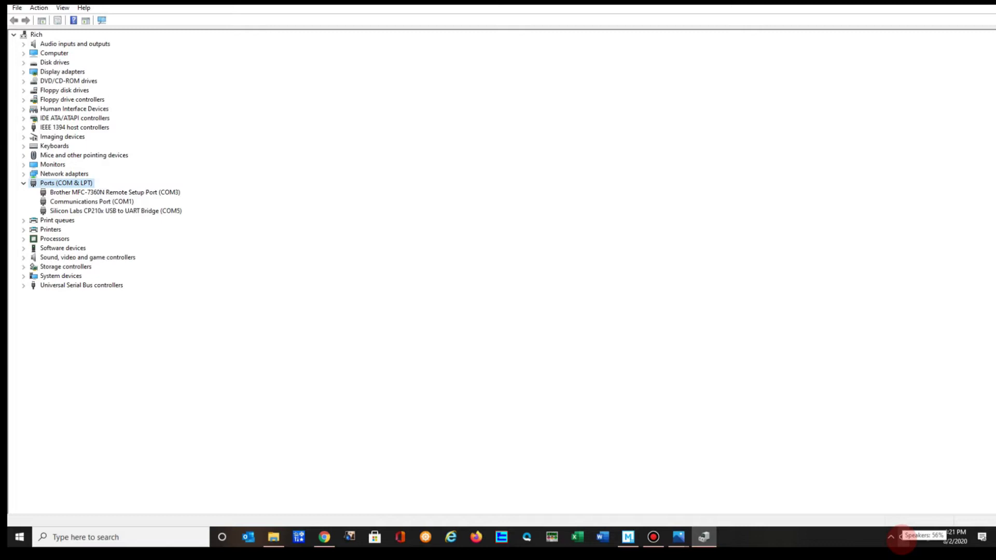
# Step: Set the Windows sound output device to Speakers (4- USB Audio CODEC) and open the choice of input devices
pyautogui.rightClick(901, 538)
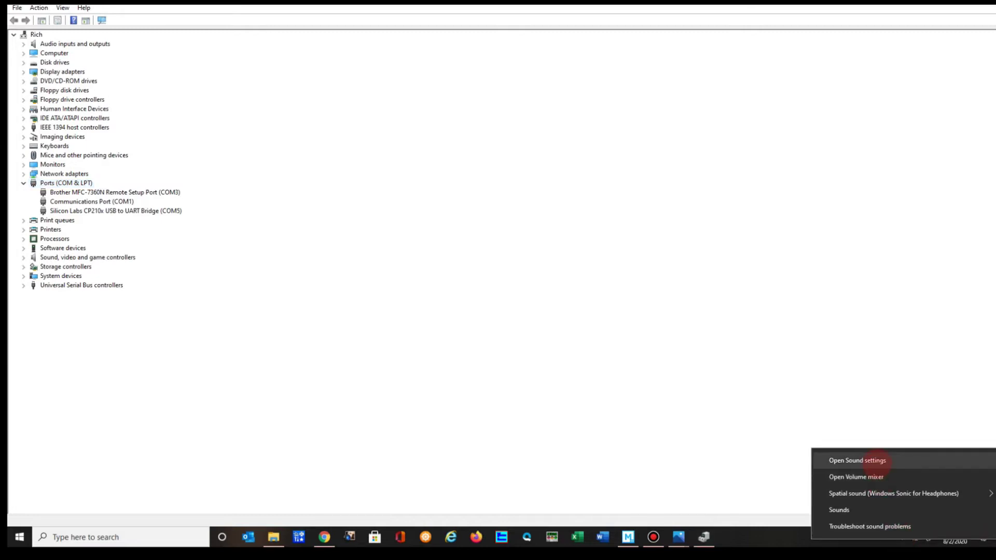
pyautogui.click(874, 461)
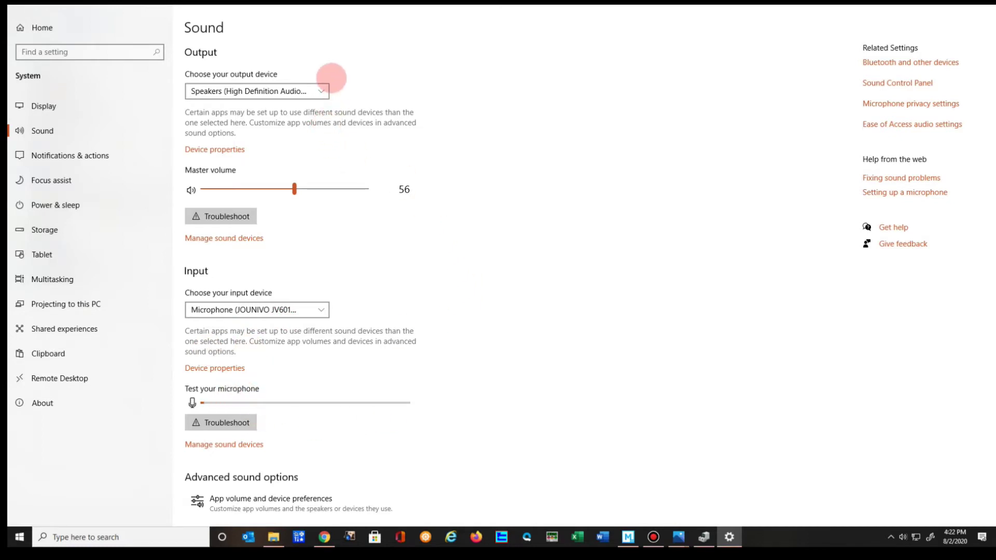
pyautogui.click(321, 92)
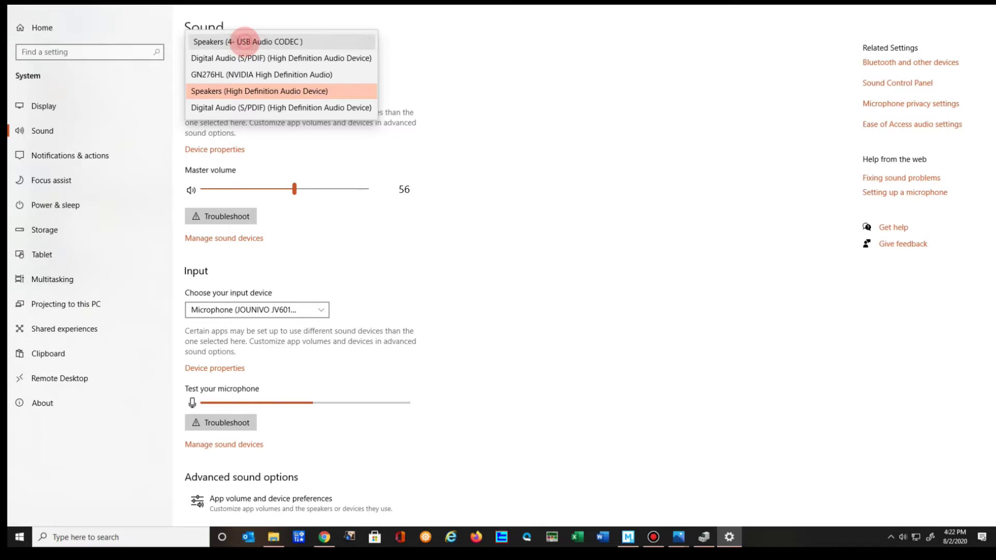
pyautogui.click(245, 41)
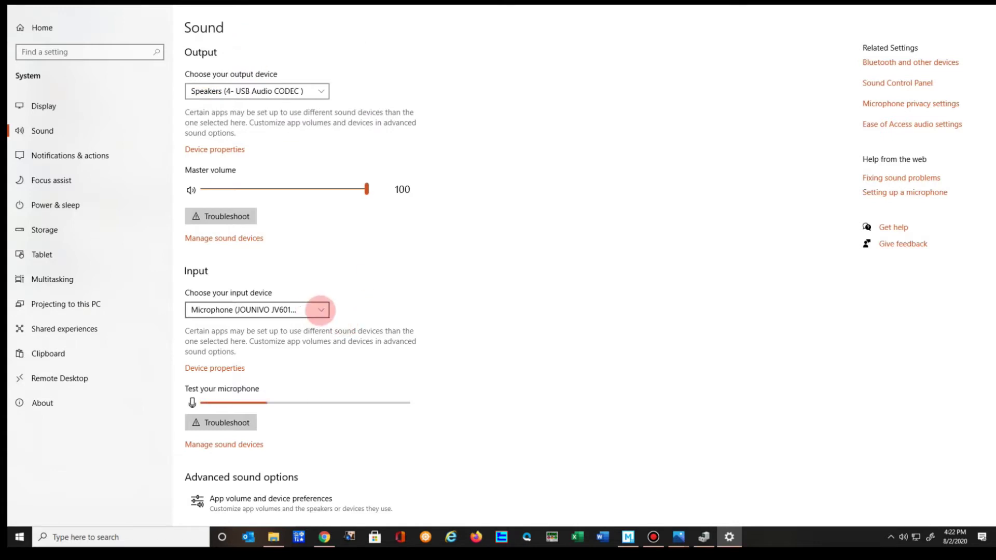
pyautogui.click(321, 309)
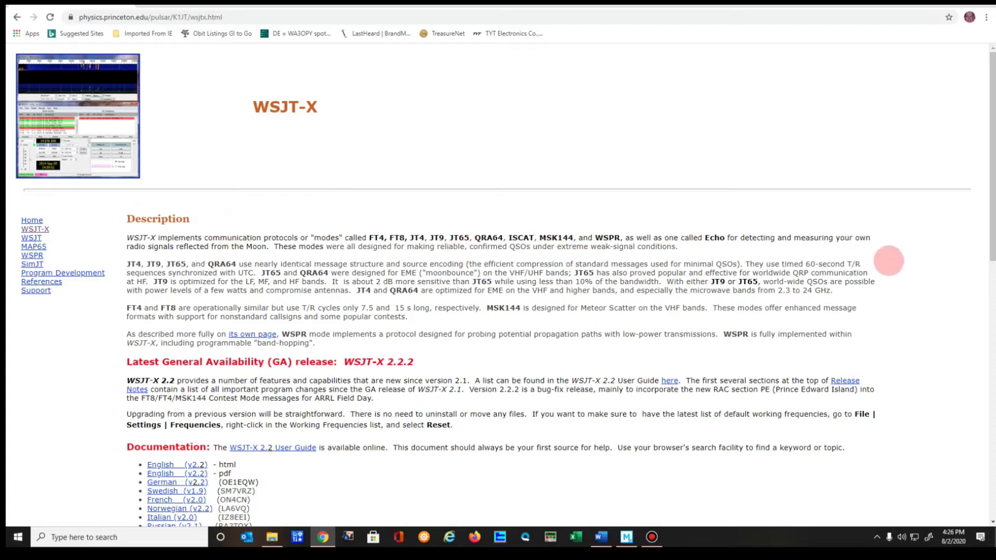
# Step: Look through the WSJT-X web page for the latest general availability release and its documentation
pyautogui.scroll(-1, 223, 265)
pyautogui.scroll(-4, 223, 265)
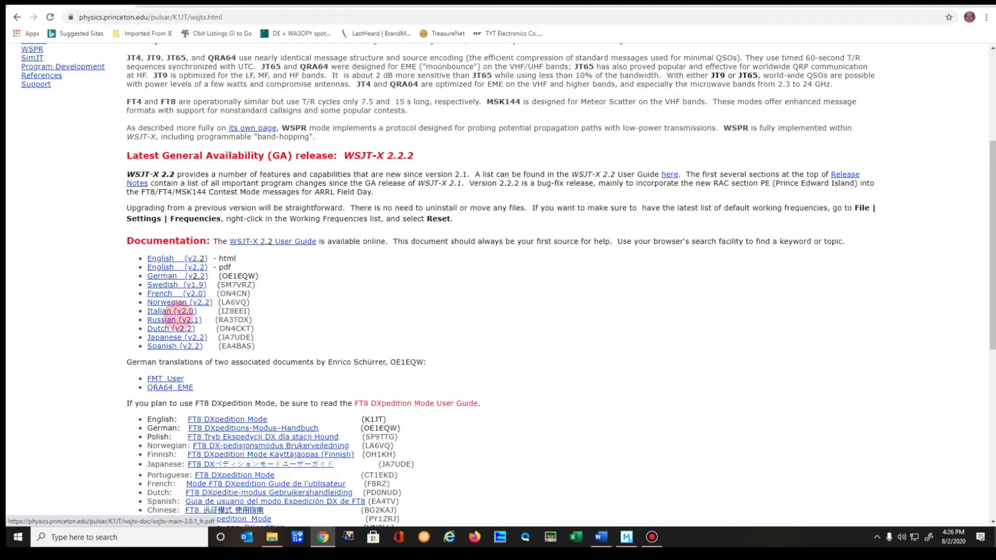
pyautogui.scroll(-7, 345, 285)
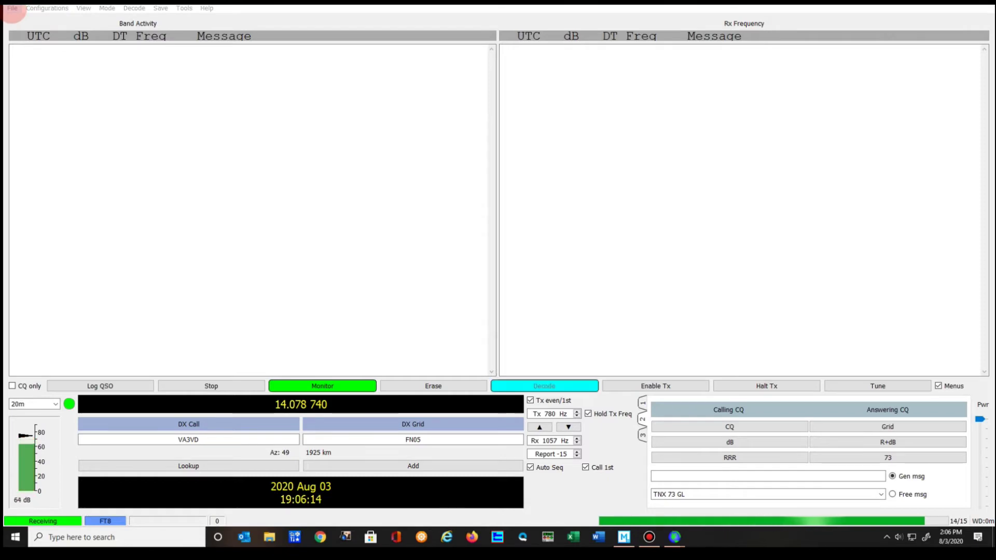
# Step: Open the general settings of WSJT-X and go to the My Call entry in the station details
pyautogui.click(12, 8)
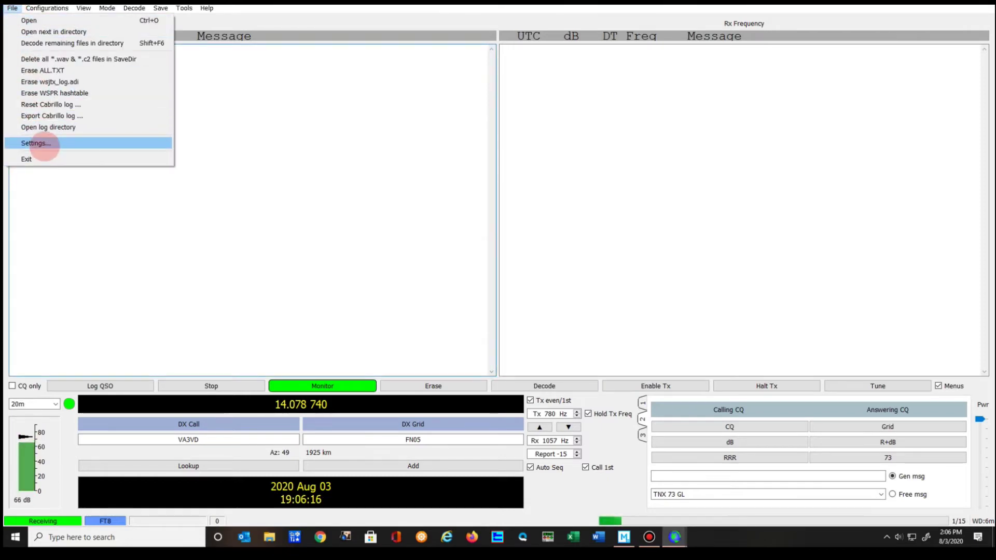
pyautogui.click(45, 145)
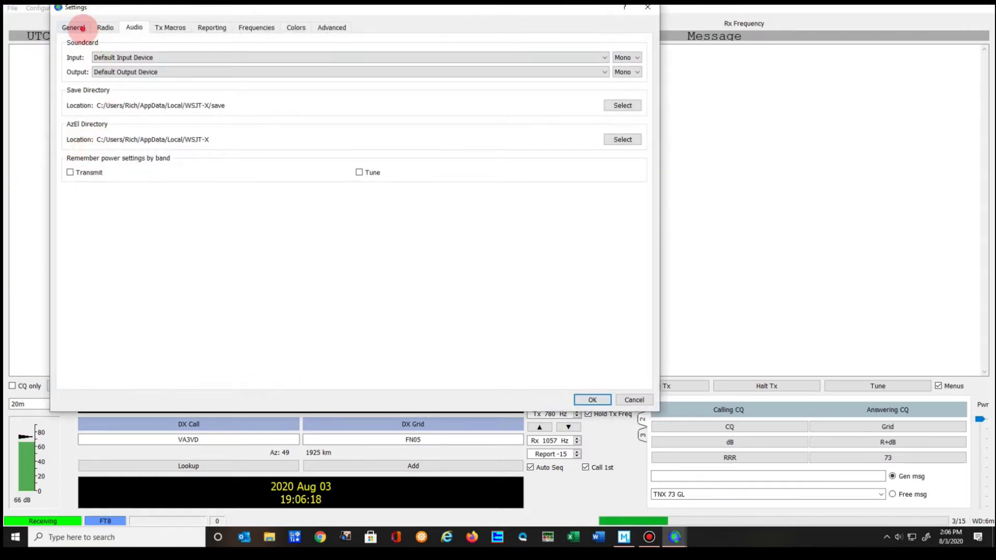
pyautogui.click(78, 28)
pyautogui.click(130, 57)
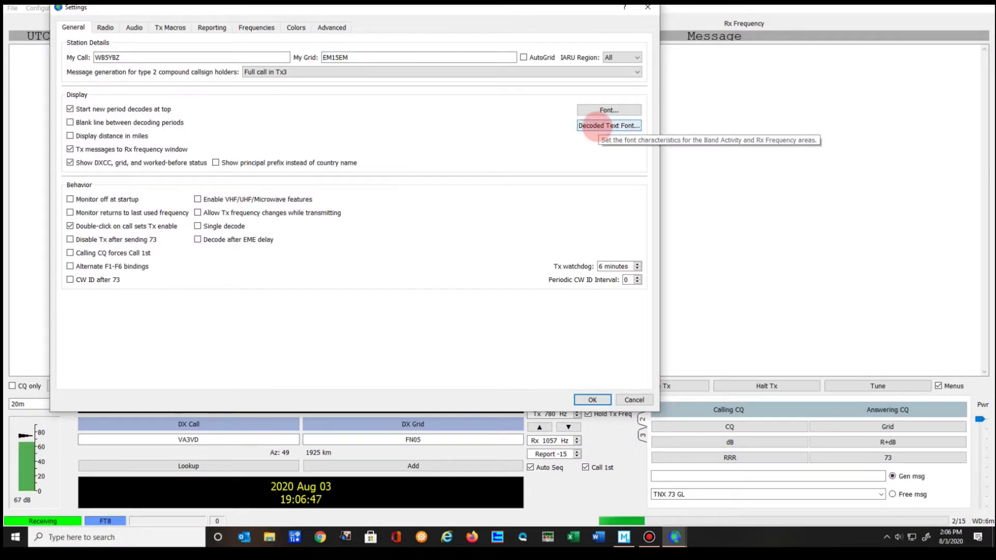
# Step: Set the decoded text font to Courier, Normal style, size 19
pyautogui.click(597, 127)
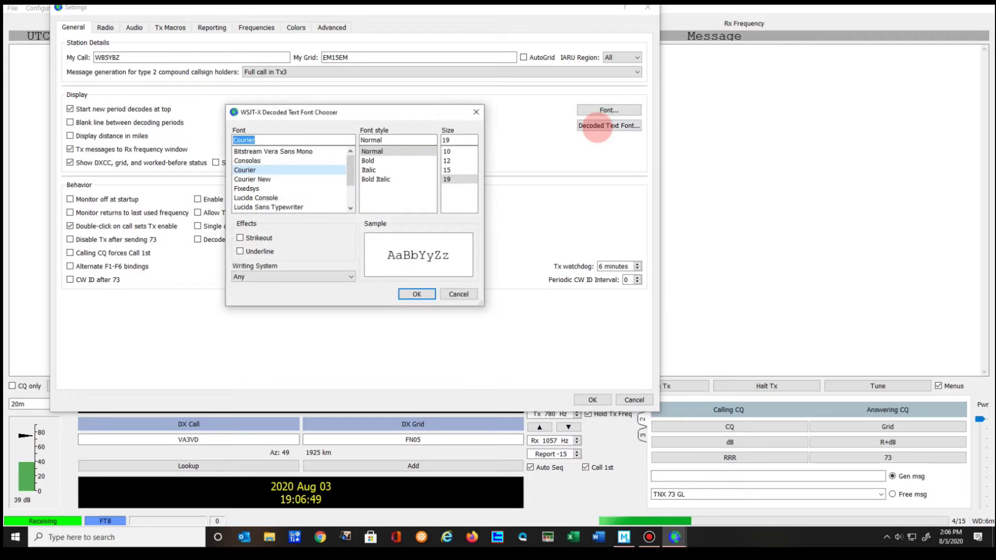
pyautogui.click(455, 180)
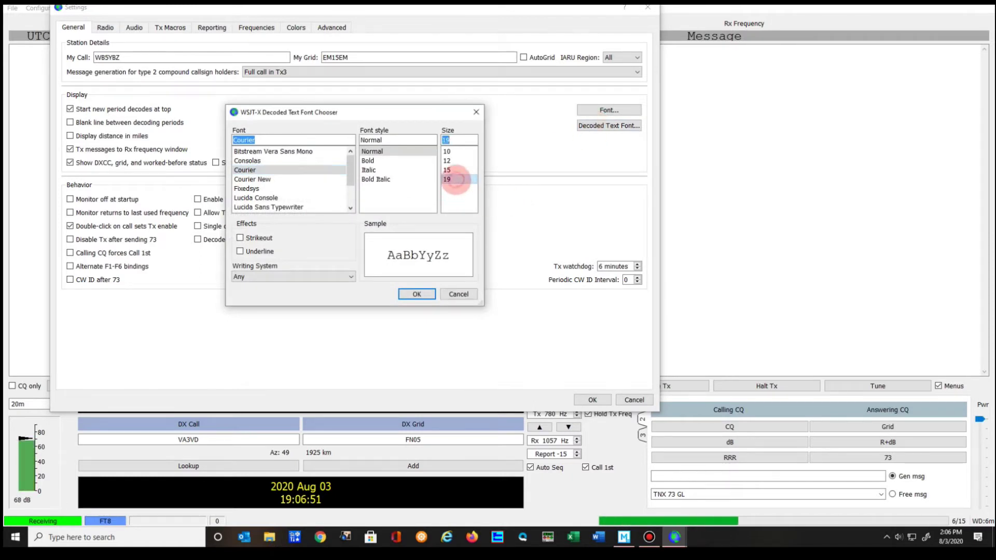
pyautogui.click(415, 295)
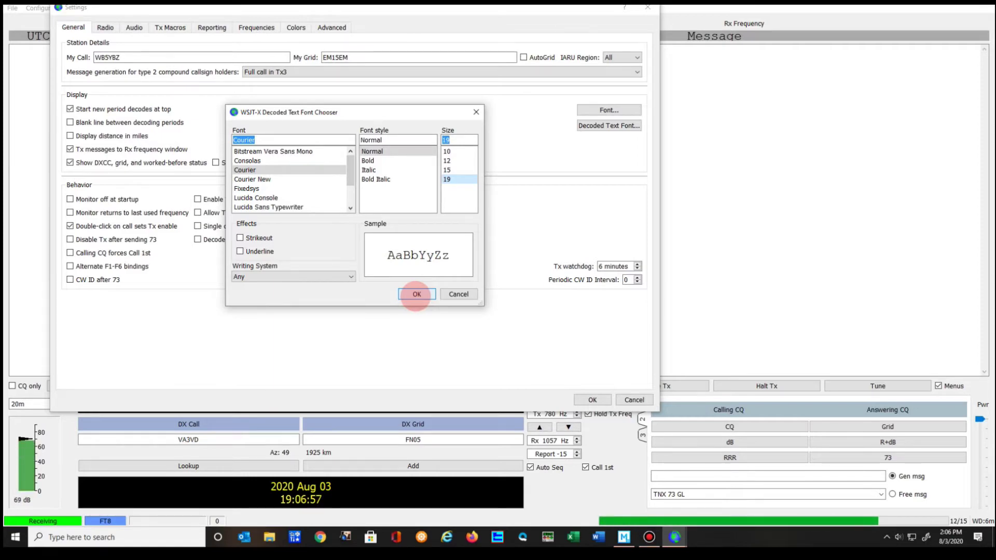
pyautogui.click(417, 294)
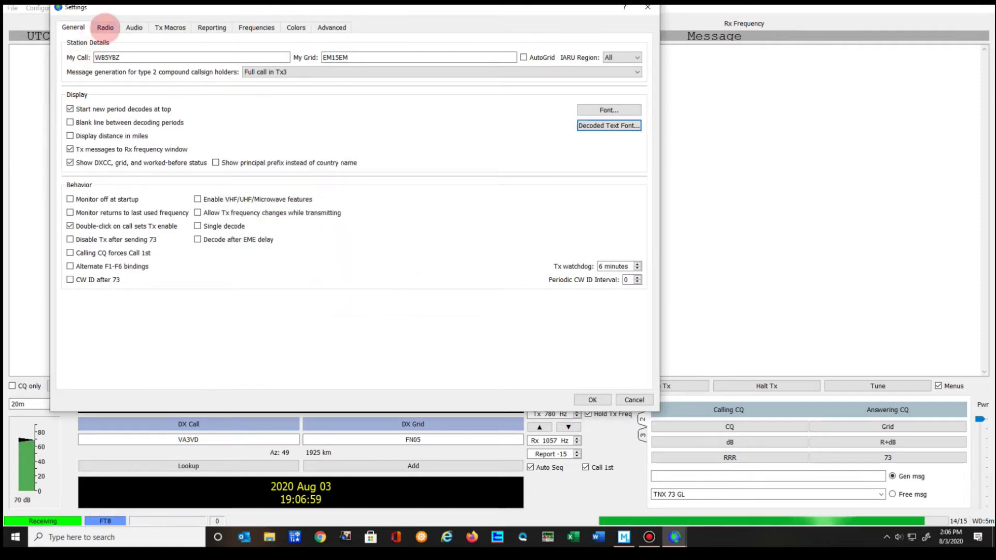
# Step: Select Icom IC-7300 as the rig in the radio settings and test the CAT connection
pyautogui.click(105, 27)
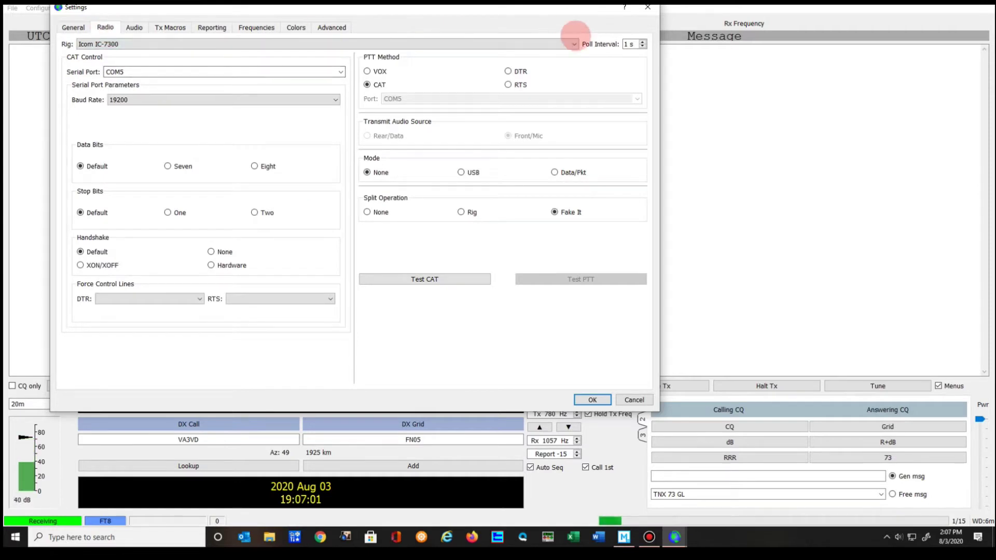
pyautogui.click(574, 44)
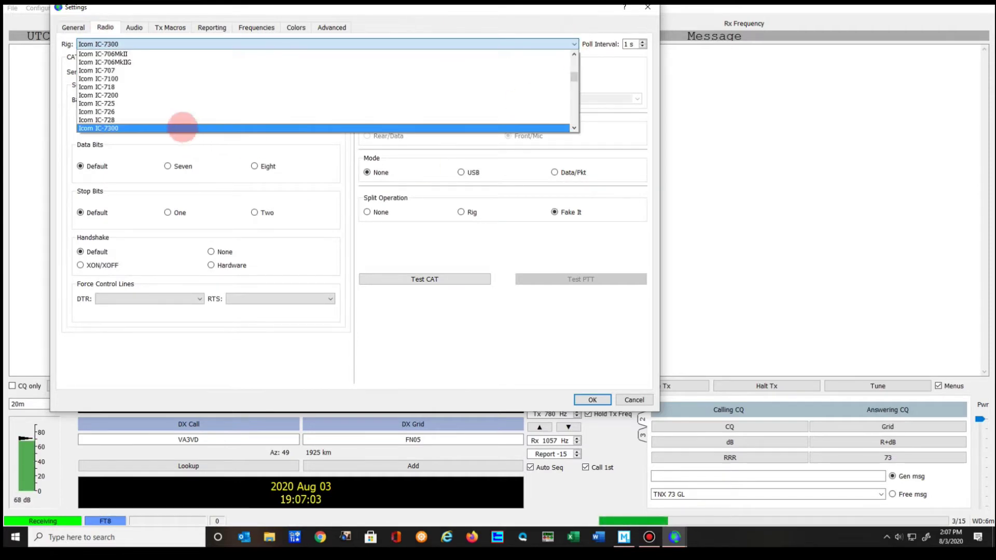
pyautogui.click(182, 119)
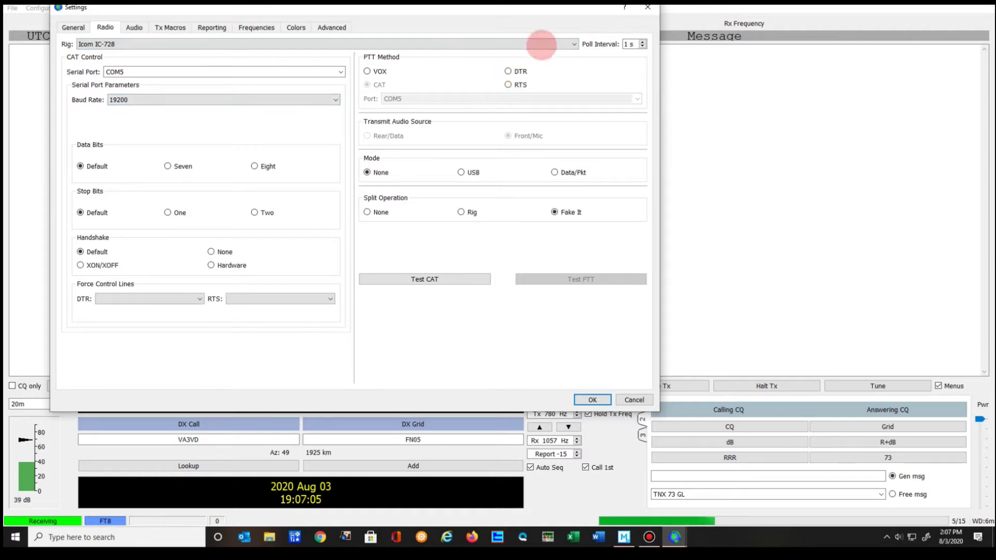
pyautogui.click(574, 43)
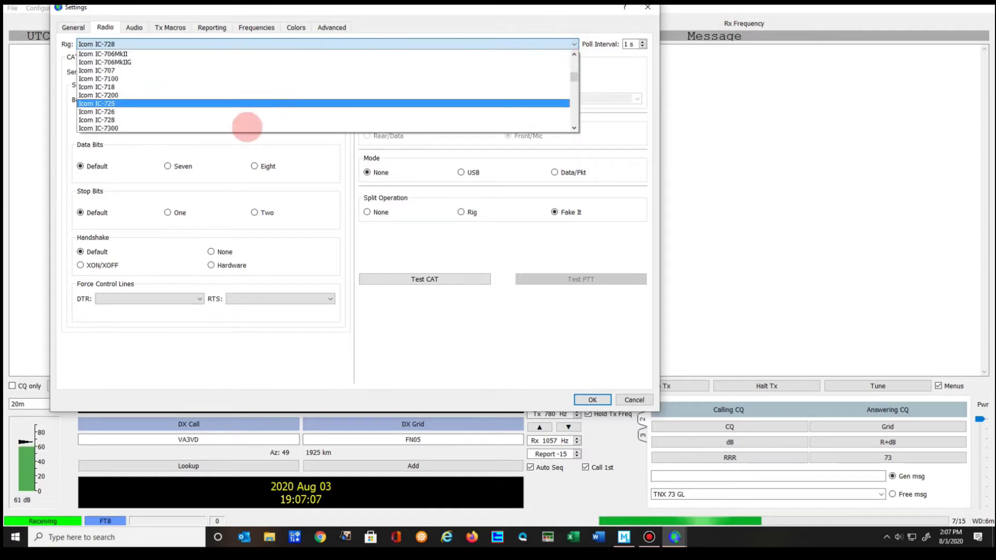
pyautogui.click(252, 127)
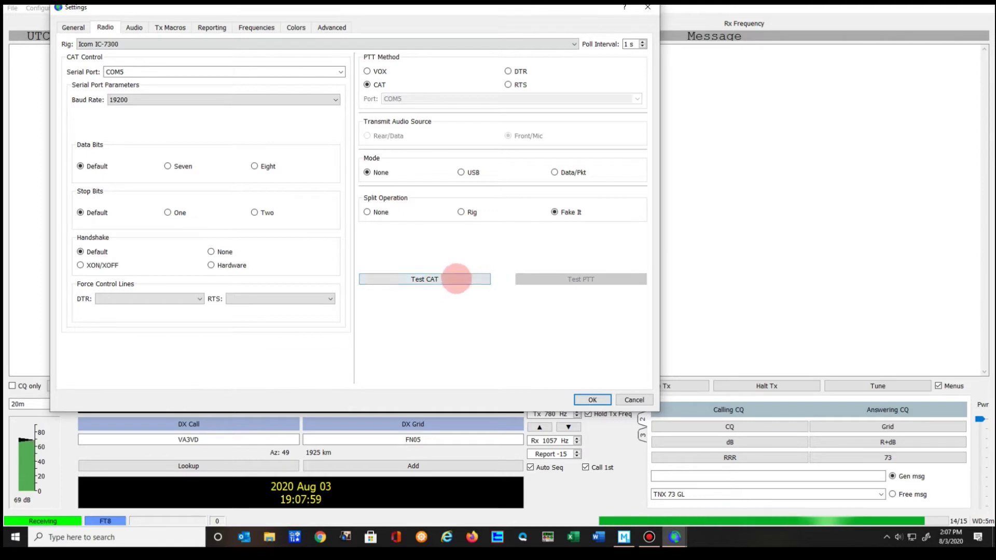
pyautogui.click(457, 281)
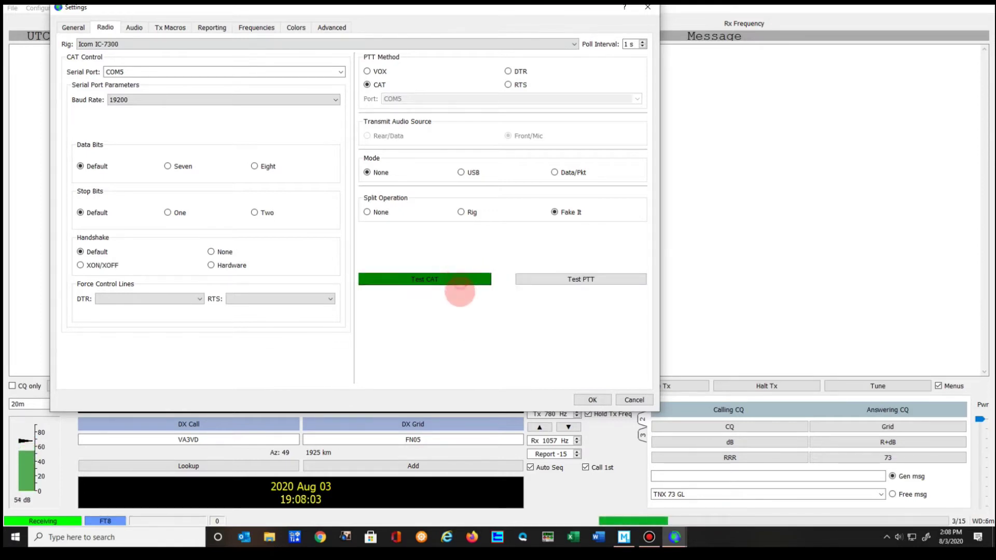
pyautogui.click(458, 283)
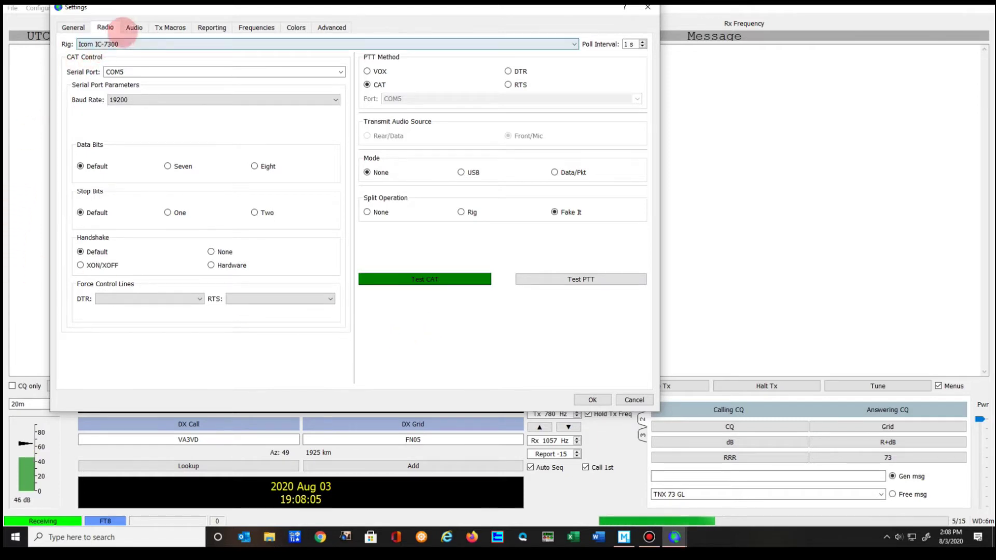
# Step: Set the soundcard input to Microphone (4- USB Audio CODEC) and the output to Speakers (4- USB Audio CODEC)
pyautogui.click(134, 27)
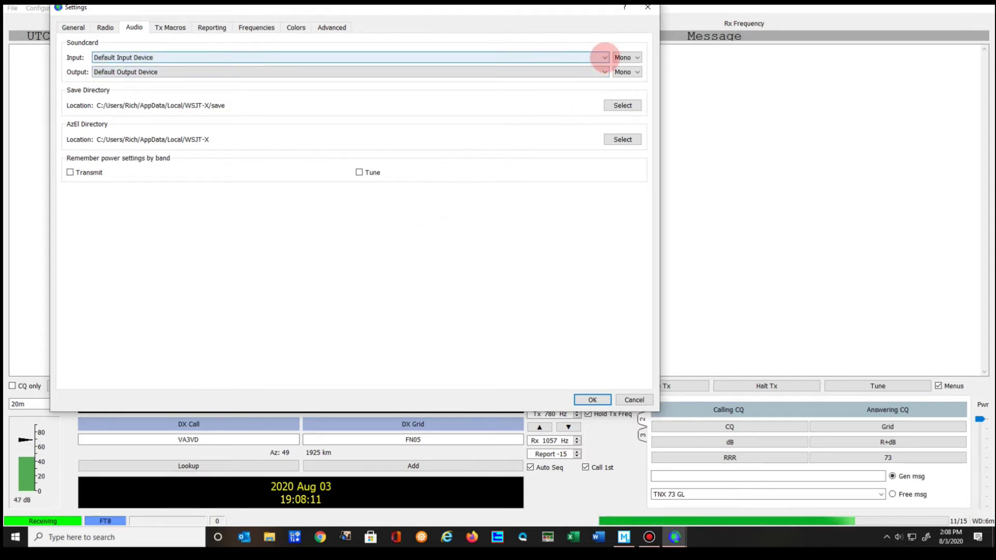
pyautogui.click(604, 57)
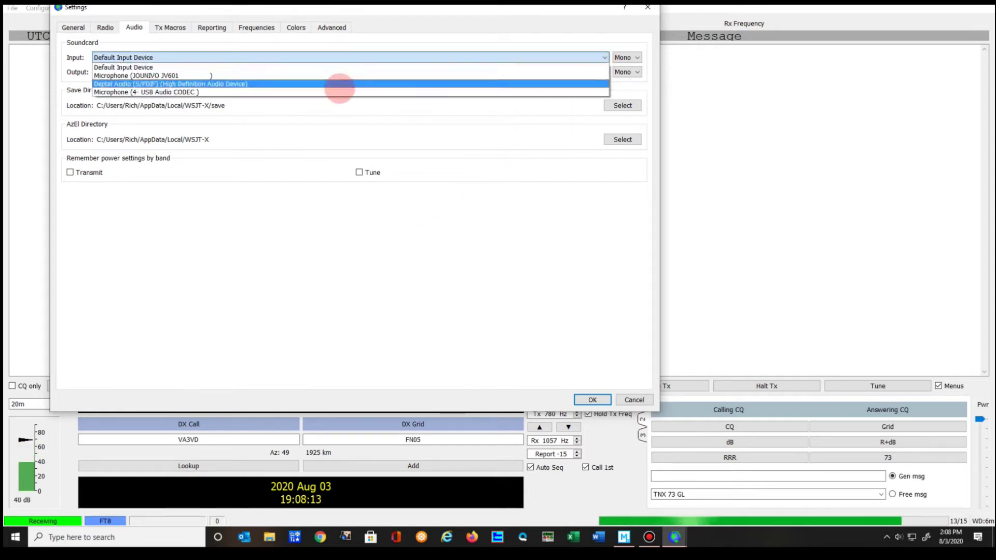
pyautogui.click(334, 91)
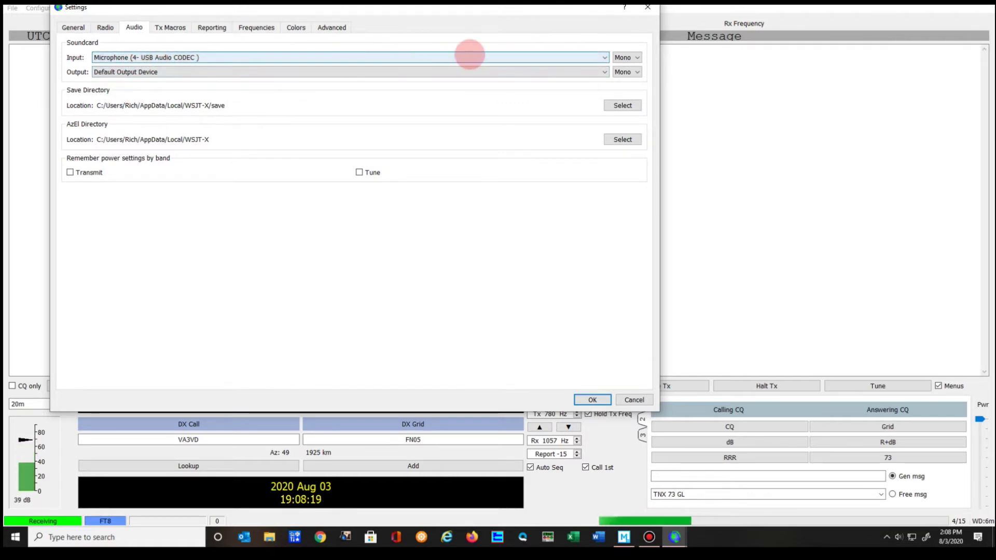
pyautogui.click(604, 57)
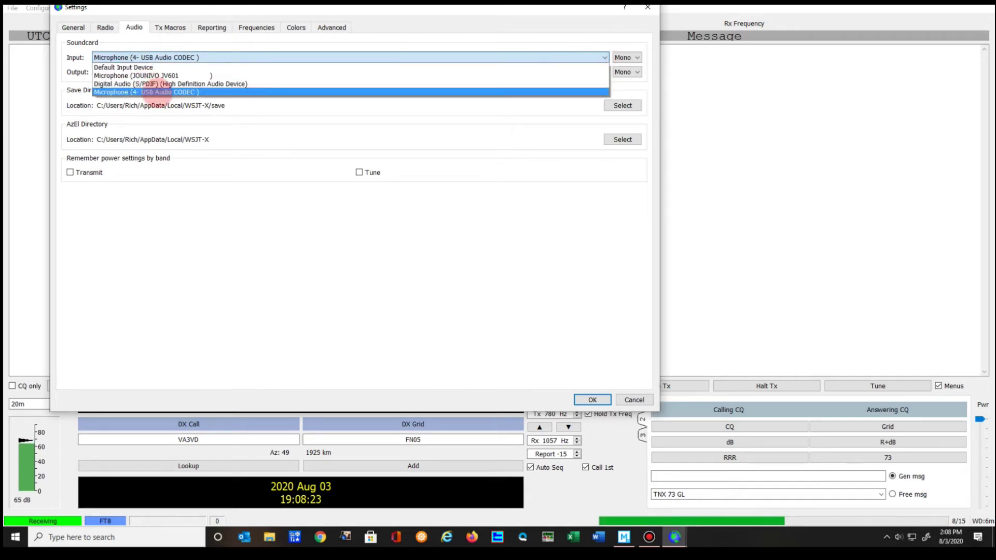
pyautogui.click(157, 93)
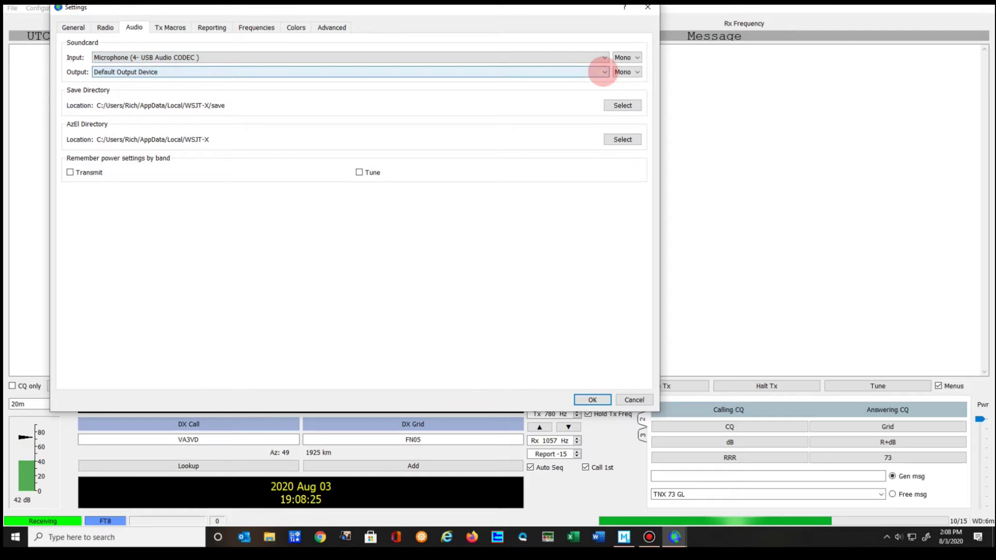
pyautogui.click(603, 72)
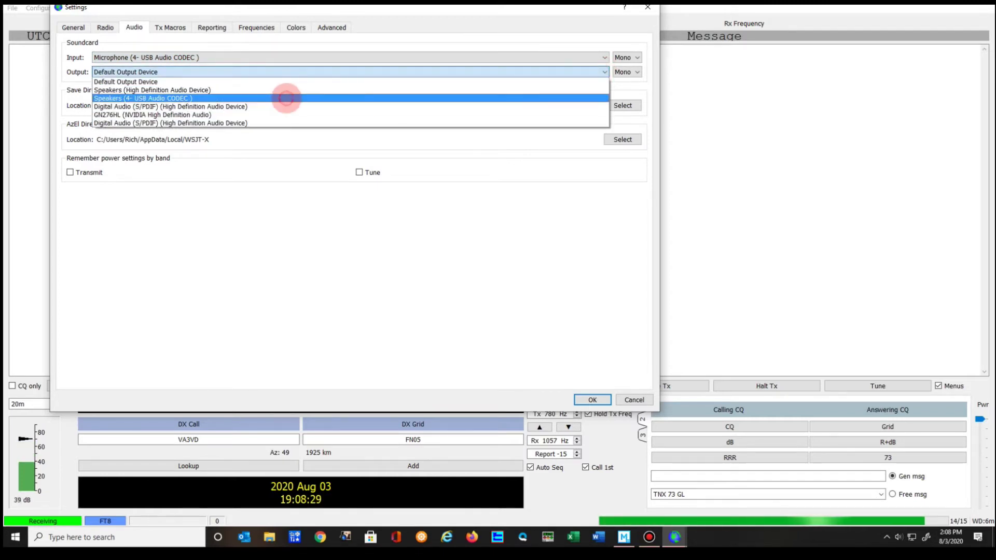
pyautogui.click(286, 98)
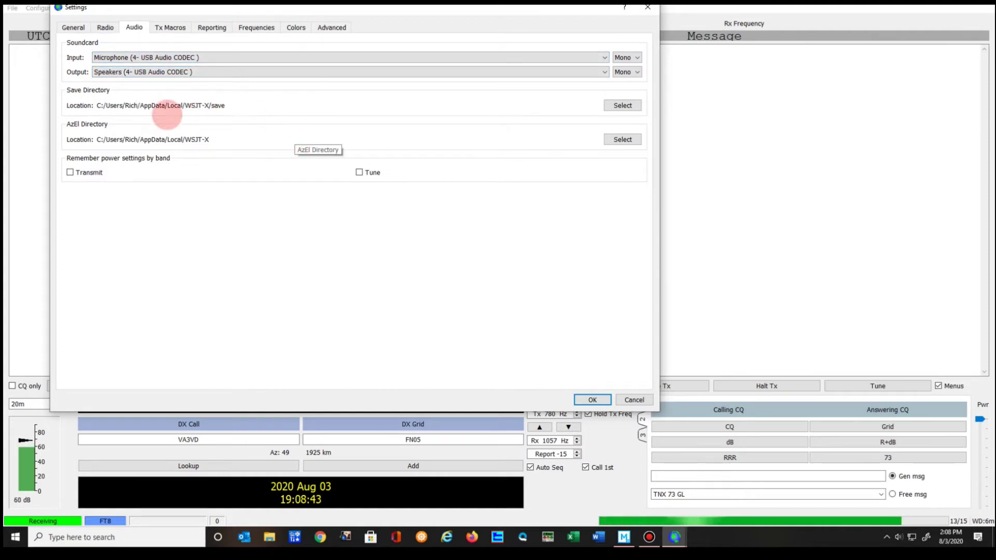
# Step: Review the reporting, decode highlighting and advanced settings, and save the WSJT-X configuration
pyautogui.click(162, 27)
pyautogui.click(209, 27)
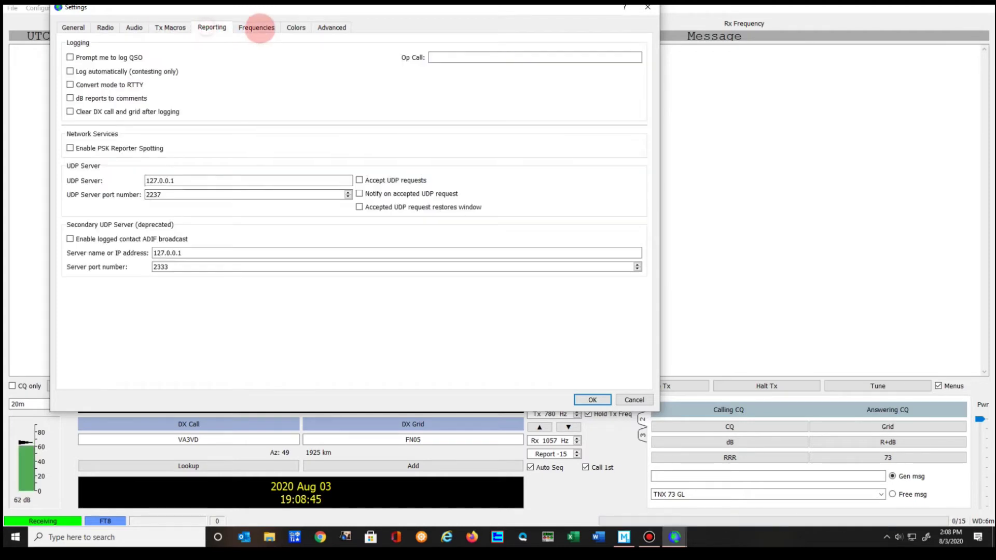
pyautogui.click(293, 27)
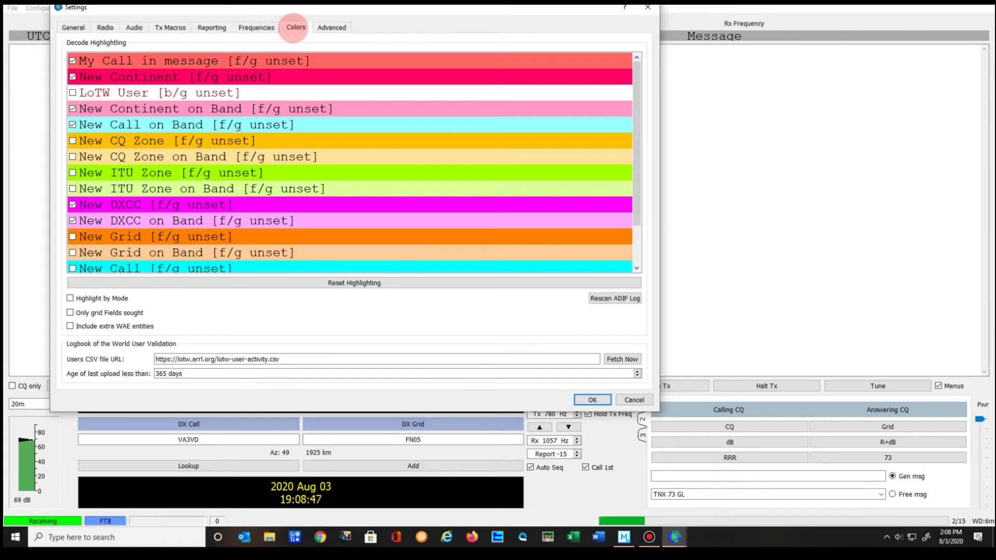
pyautogui.click(123, 95)
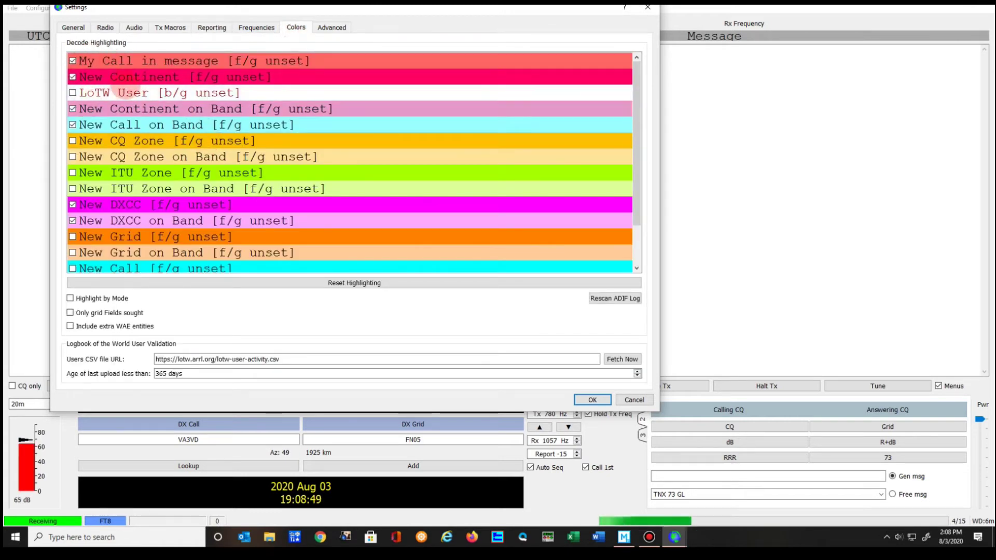
pyautogui.click(148, 79)
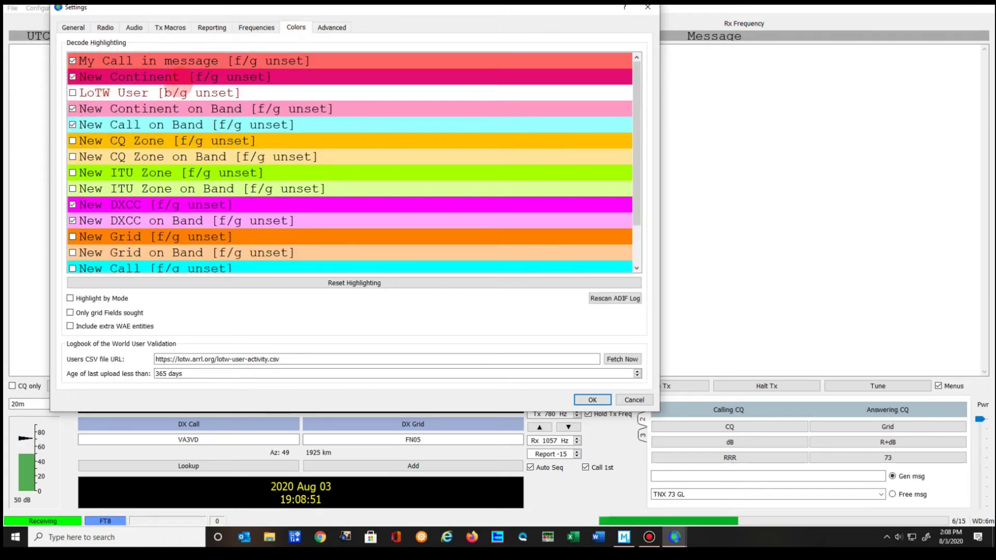
pyautogui.moveTo(196, 89)
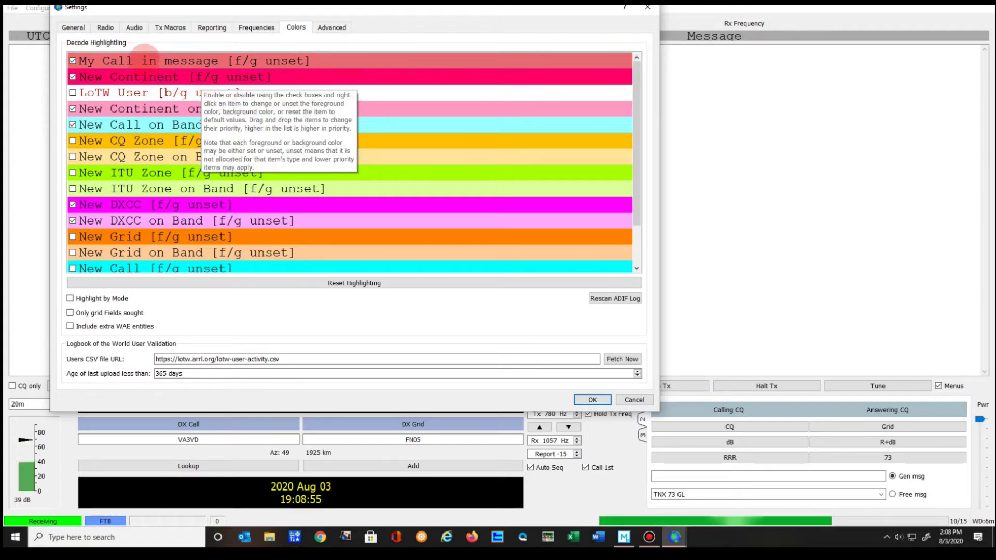
pyautogui.click(305, 58)
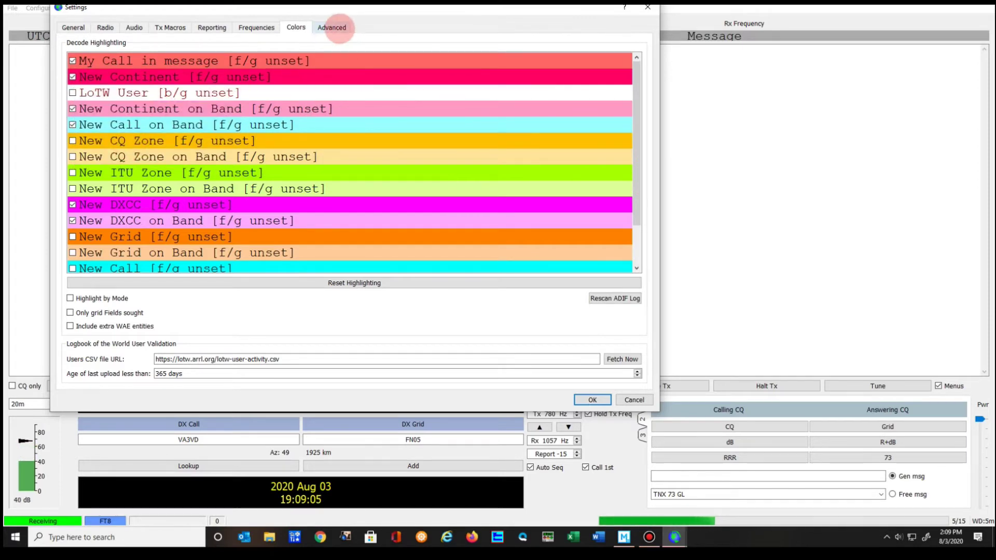
pyautogui.click(332, 28)
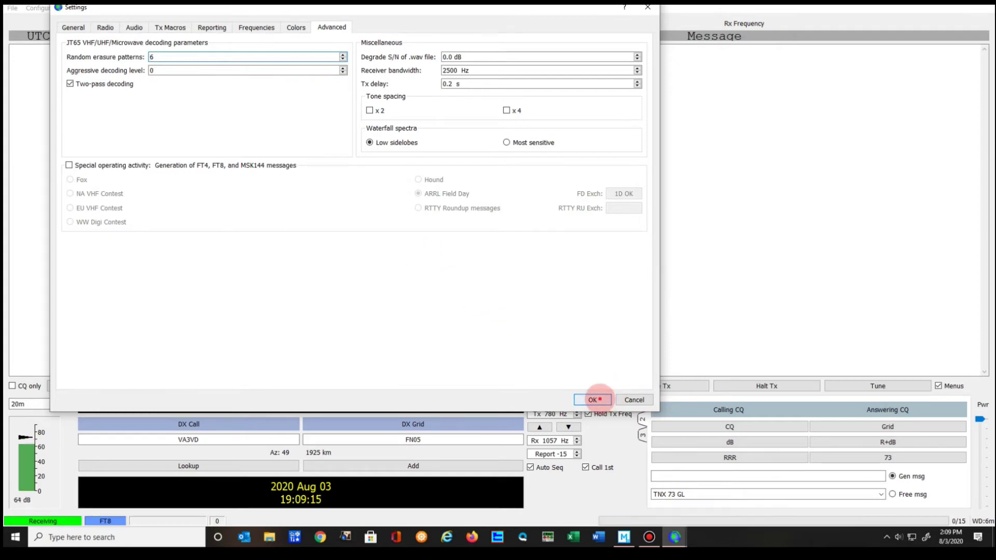
pyautogui.click(597, 398)
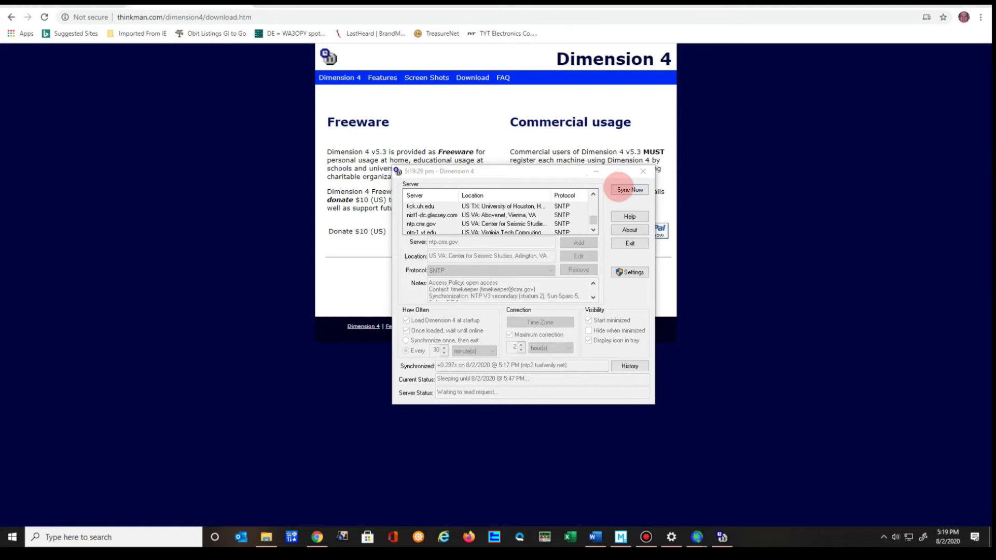
# Step: Synchronize the PC clock in Dimension 4 and copy the address of its download page, thinkman.com/dimension4/download.htm
pyautogui.click(624, 190)
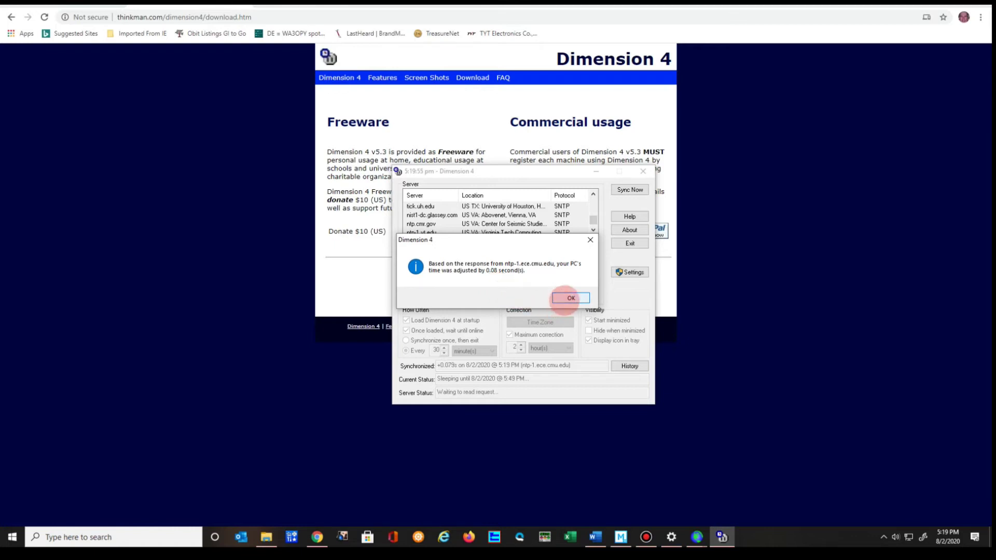
pyautogui.click(570, 298)
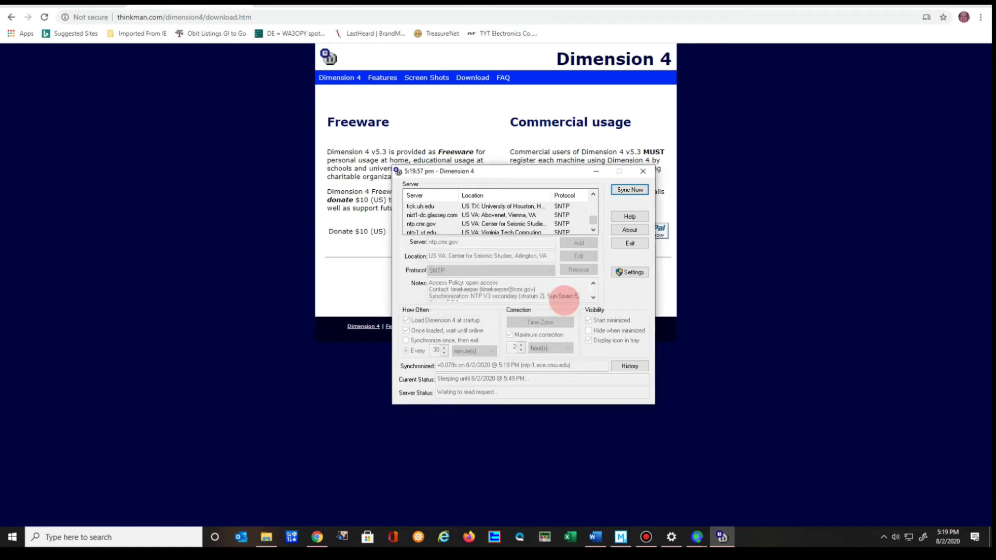
pyautogui.click(272, 17)
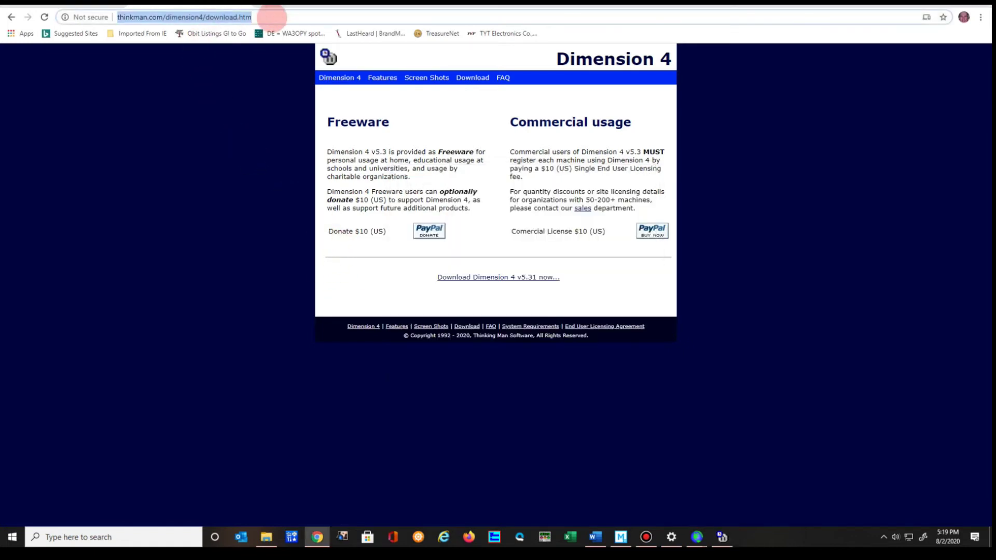
pyautogui.rightClick(272, 17)
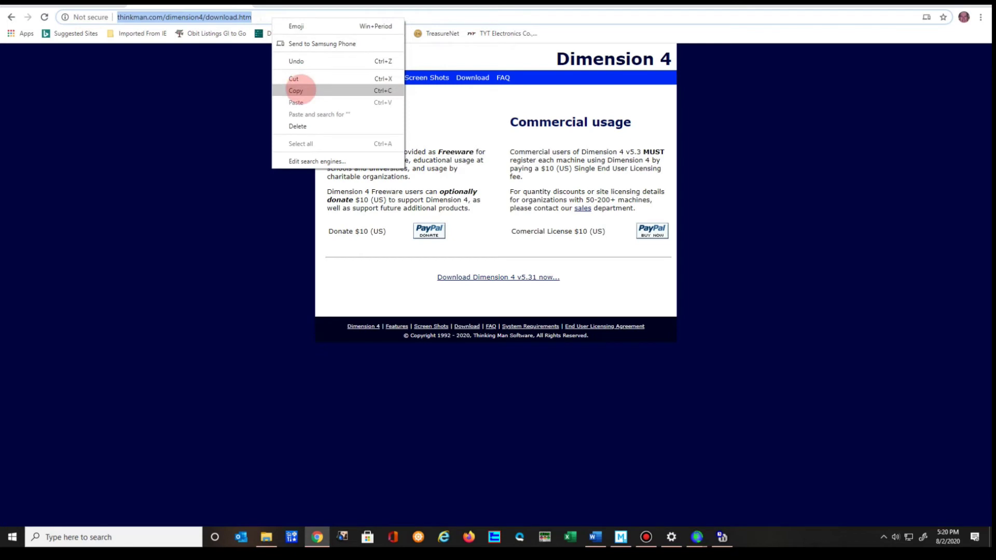
pyautogui.click(295, 91)
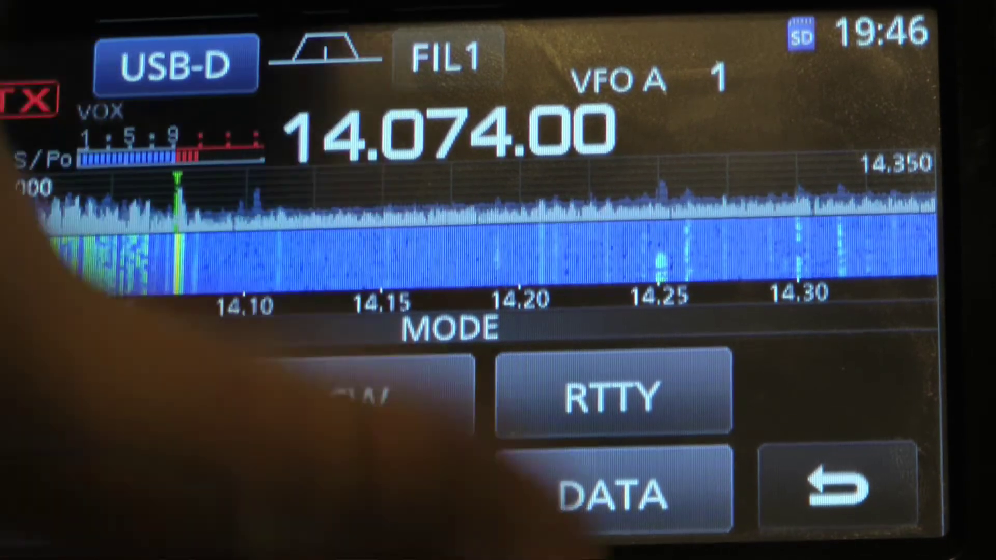
pyautogui.click(612, 493)
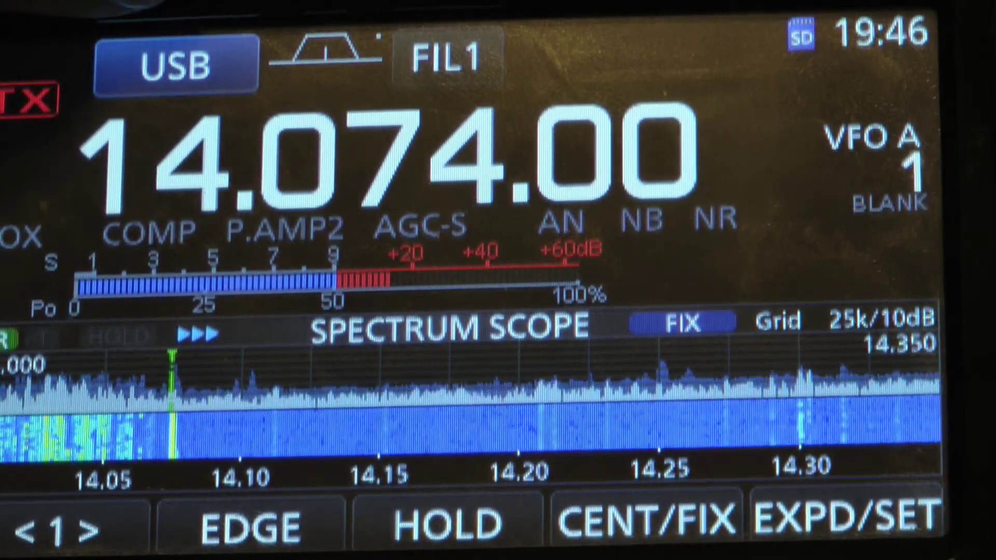
pyautogui.click(177, 65)
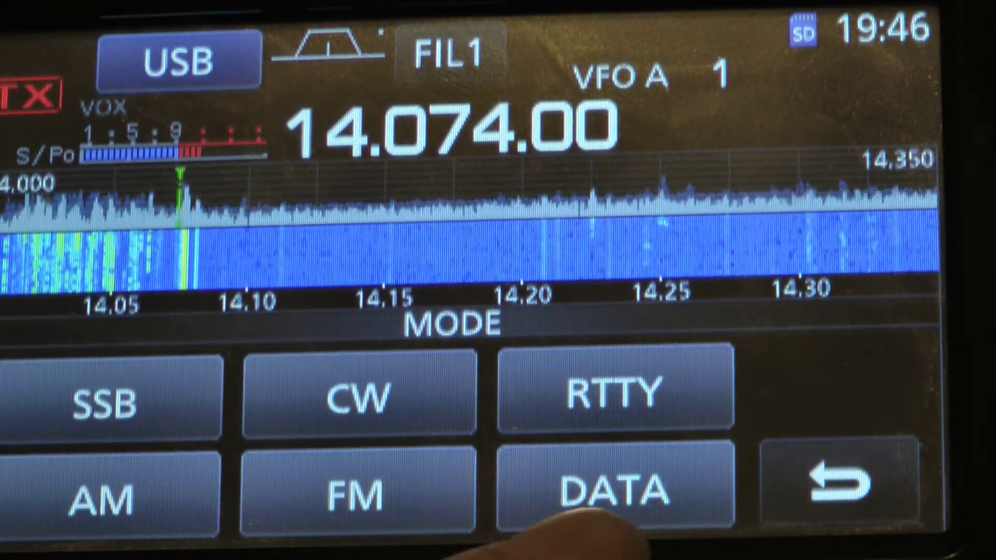
pyautogui.click(581, 490)
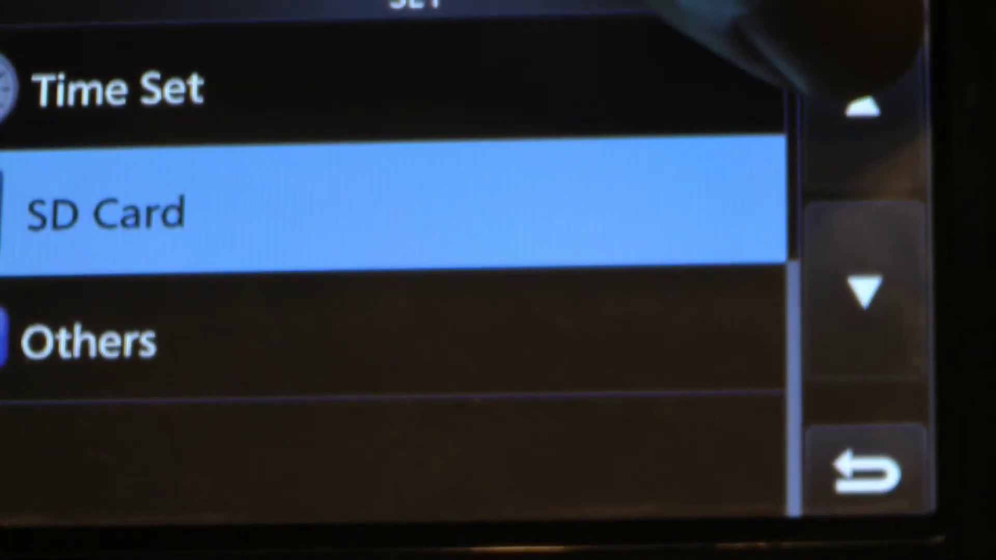
pyautogui.click(861, 107)
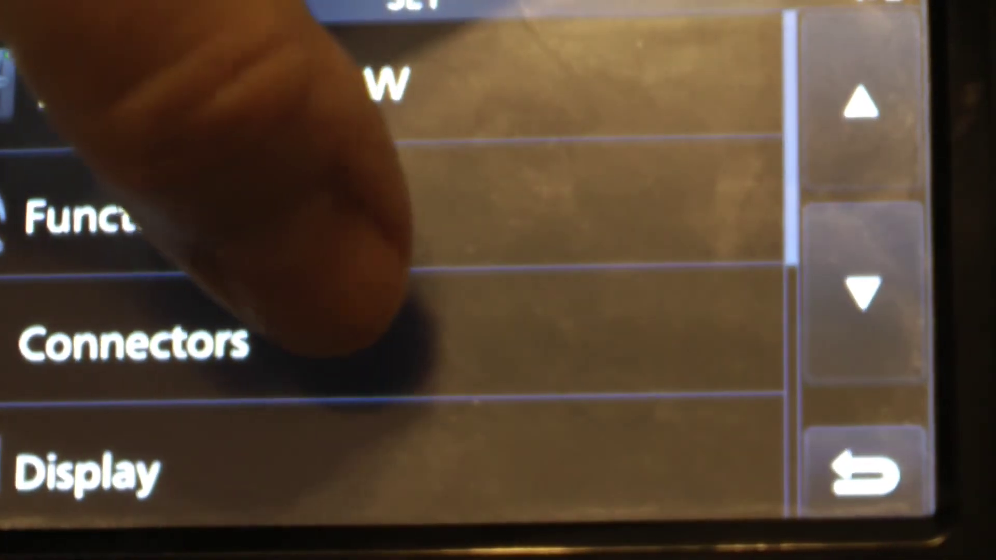
pyautogui.click(374, 337)
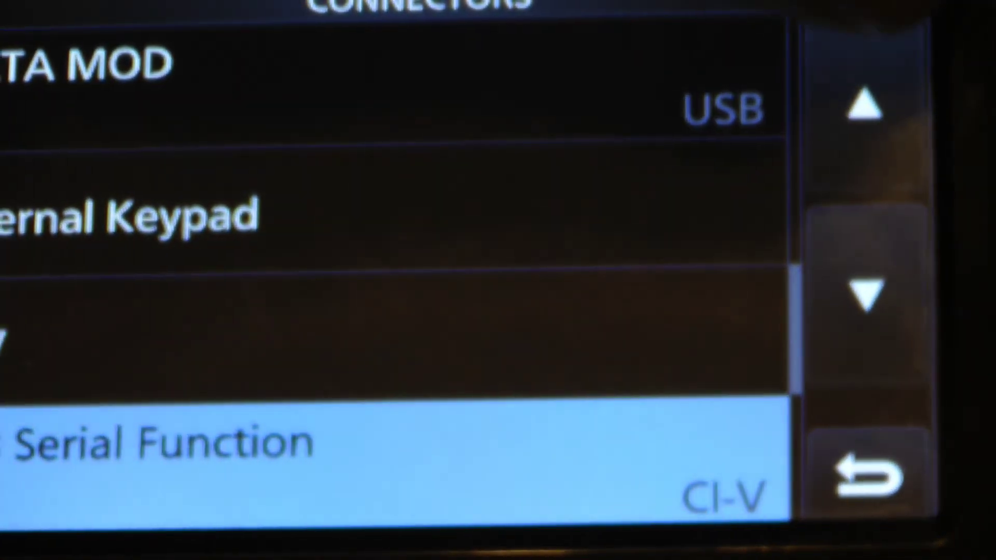
pyautogui.click(860, 106)
pyautogui.click(861, 107)
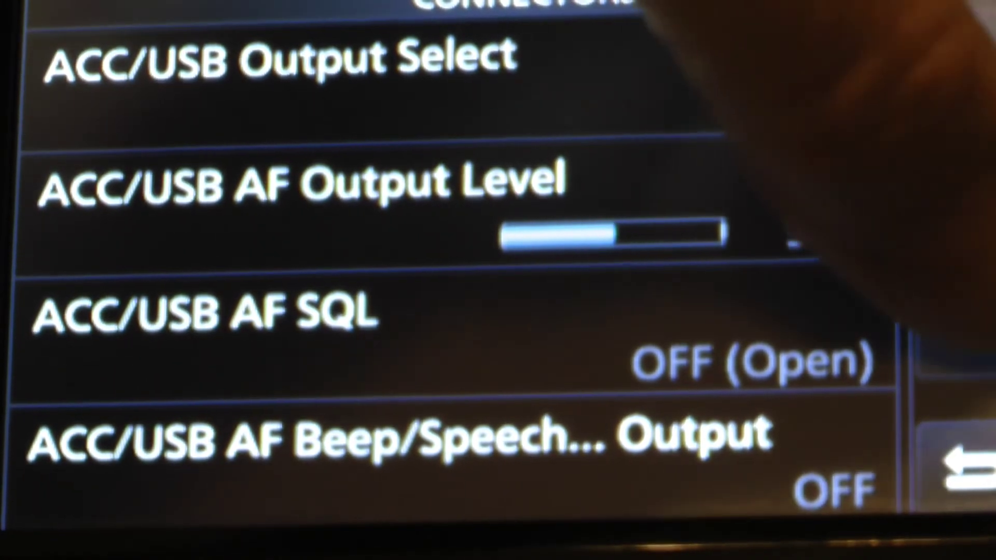
pyautogui.click(973, 283)
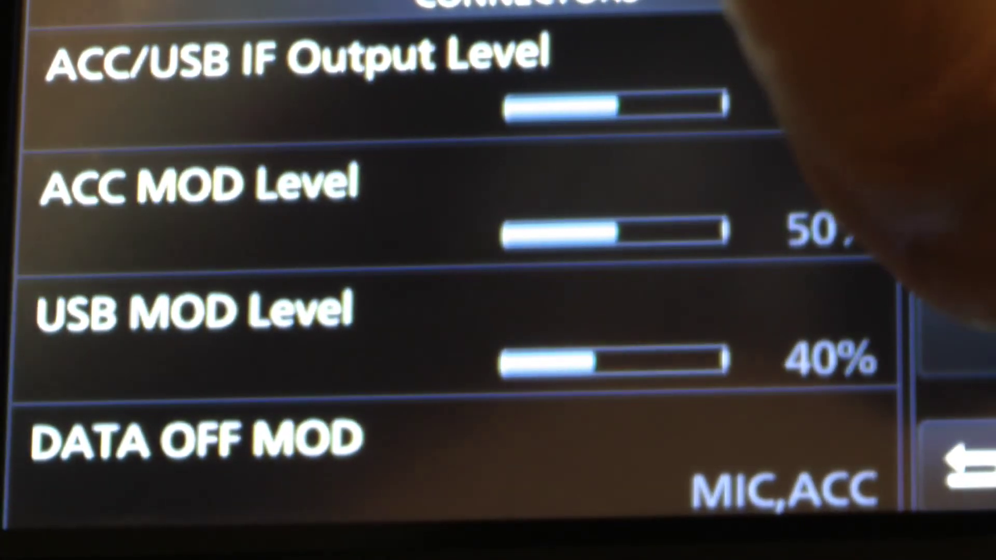
pyautogui.click(970, 285)
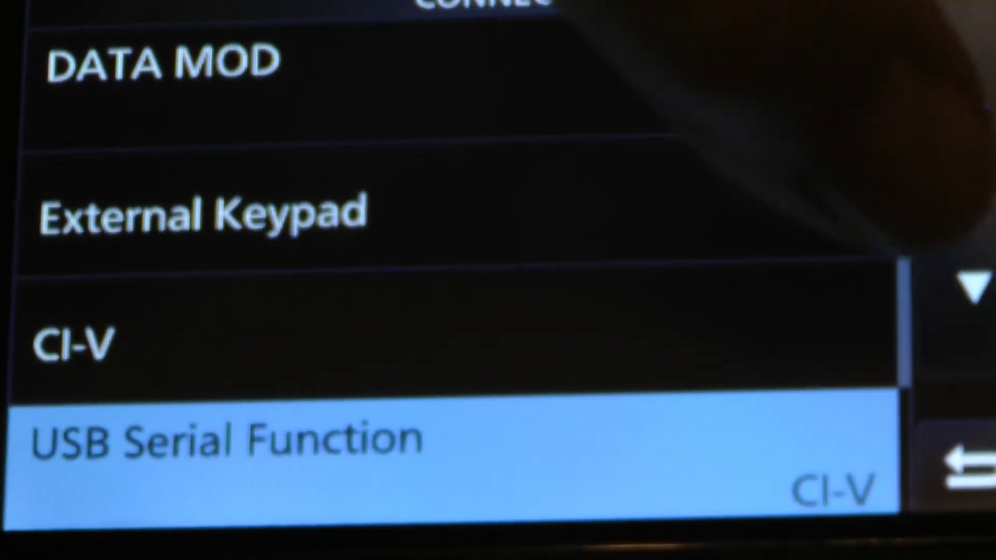
# Step: Examine the radio's USB SEND/Keying and CI-V connector settings and leave the settings menu
pyautogui.click(975, 285)
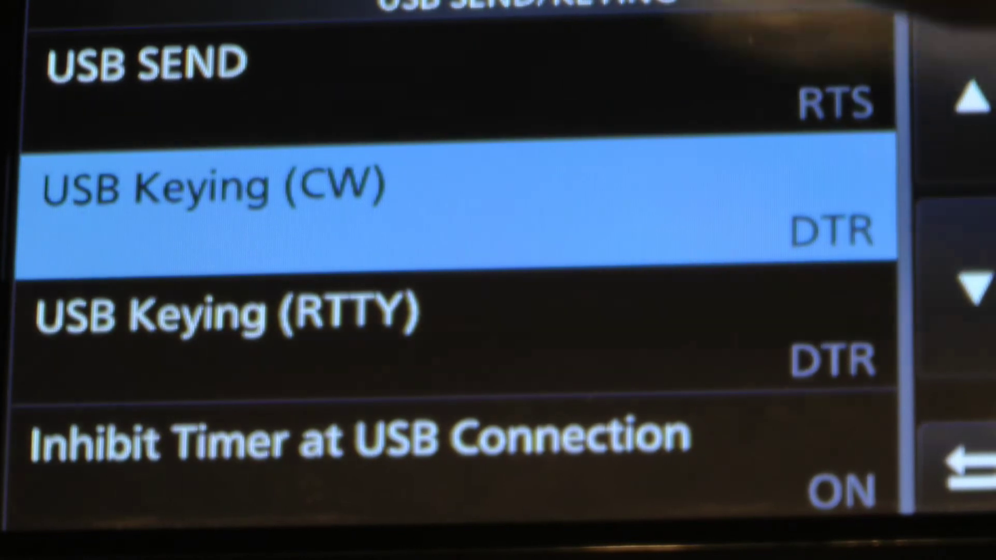
pyautogui.click(967, 469)
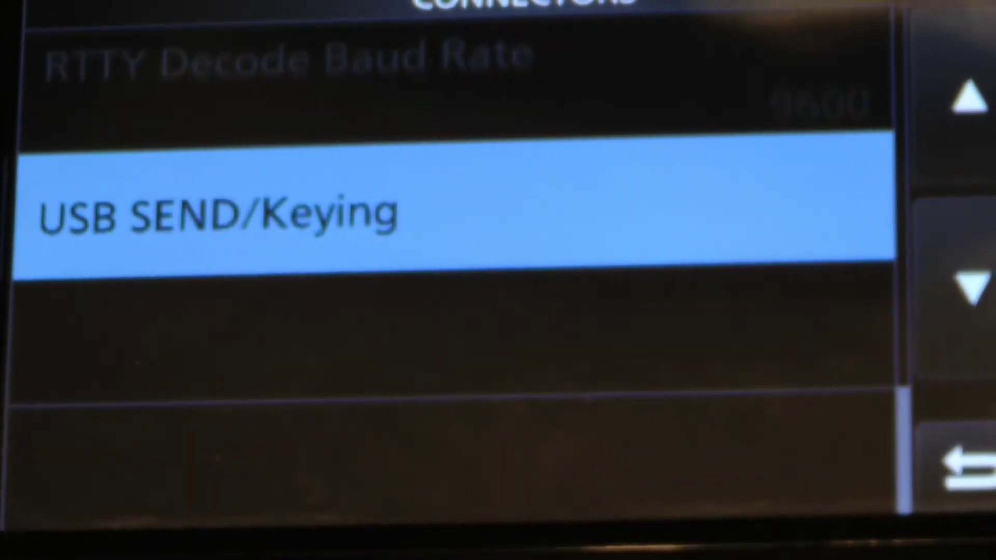
pyautogui.click(972, 98)
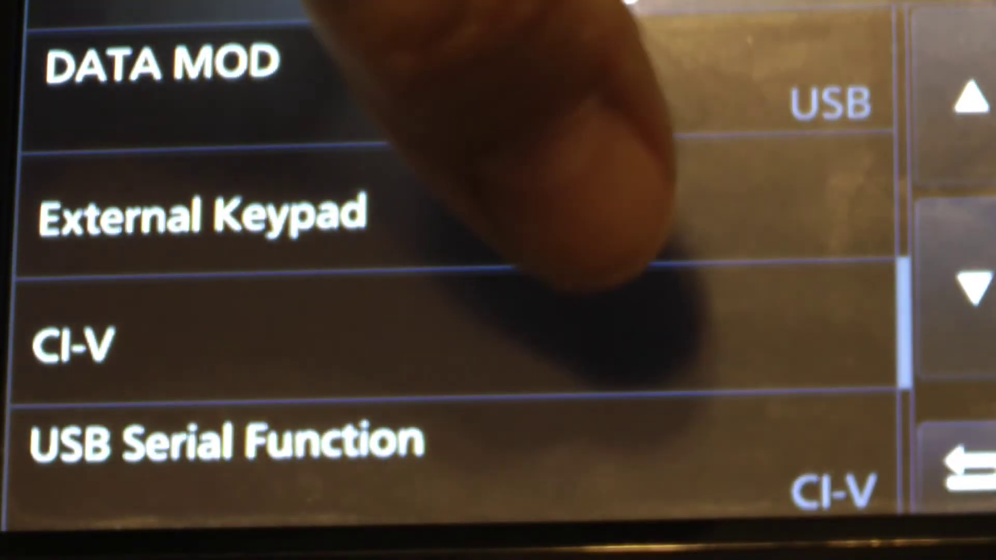
pyautogui.click(648, 306)
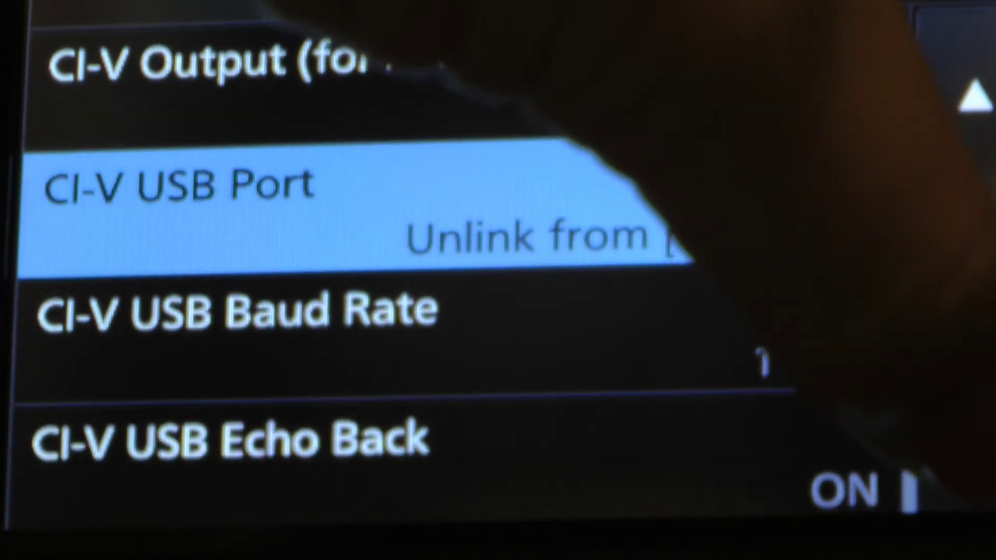
pyautogui.click(960, 527)
pyautogui.click(967, 533)
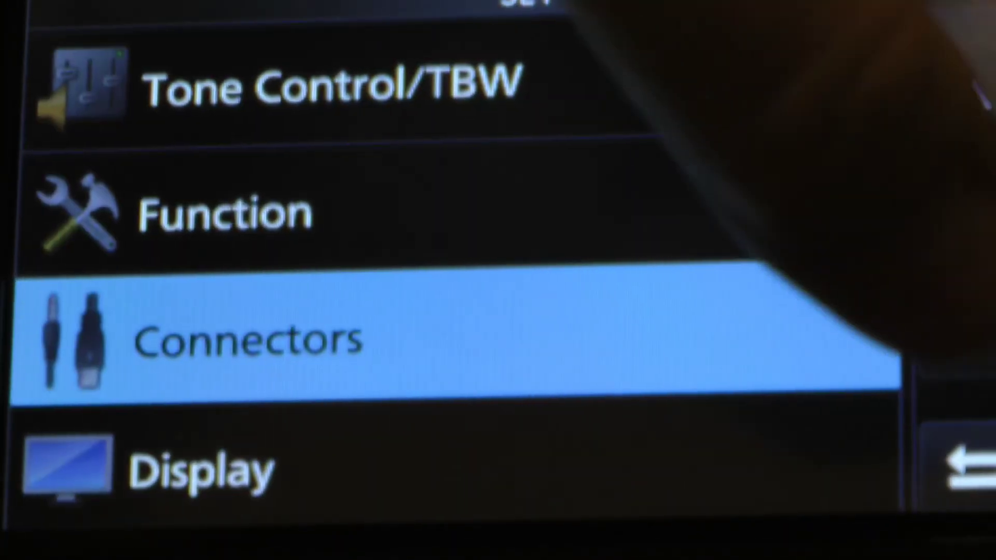
pyautogui.click(969, 469)
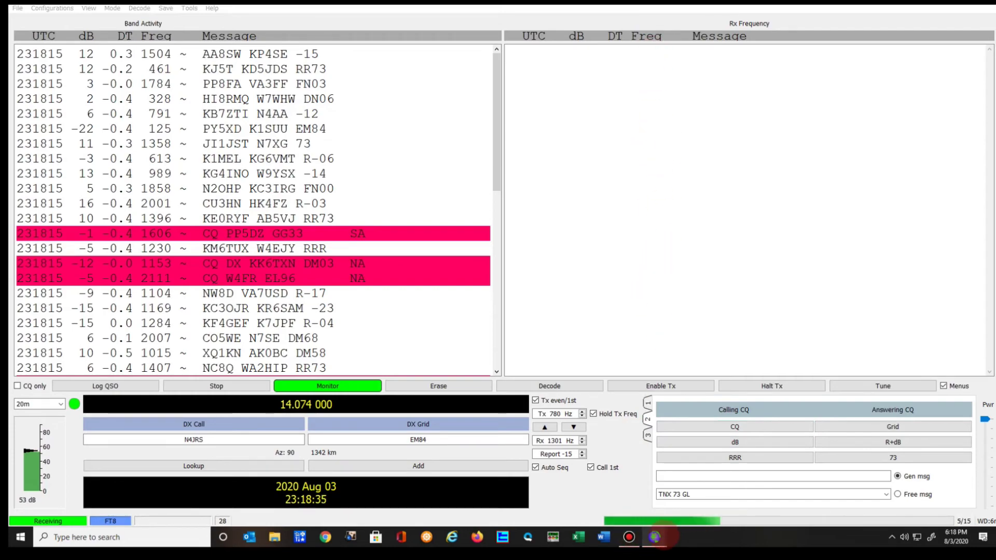
# Step: Bring up the WSJT-X waterfall, set the receive frequency to 778 Hz beside the transmit marker, and return to the main window
pyautogui.moveTo(654, 537)
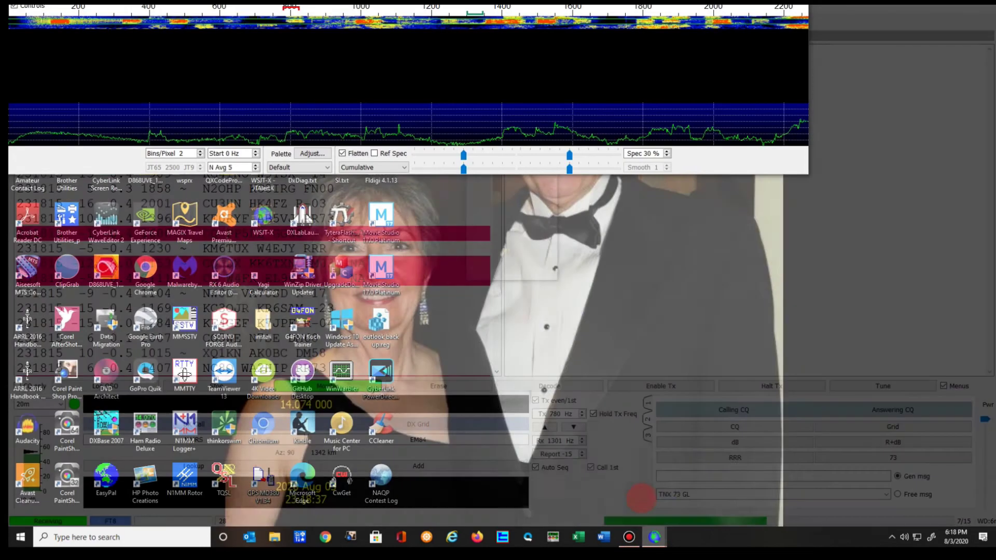
pyautogui.click(641, 497)
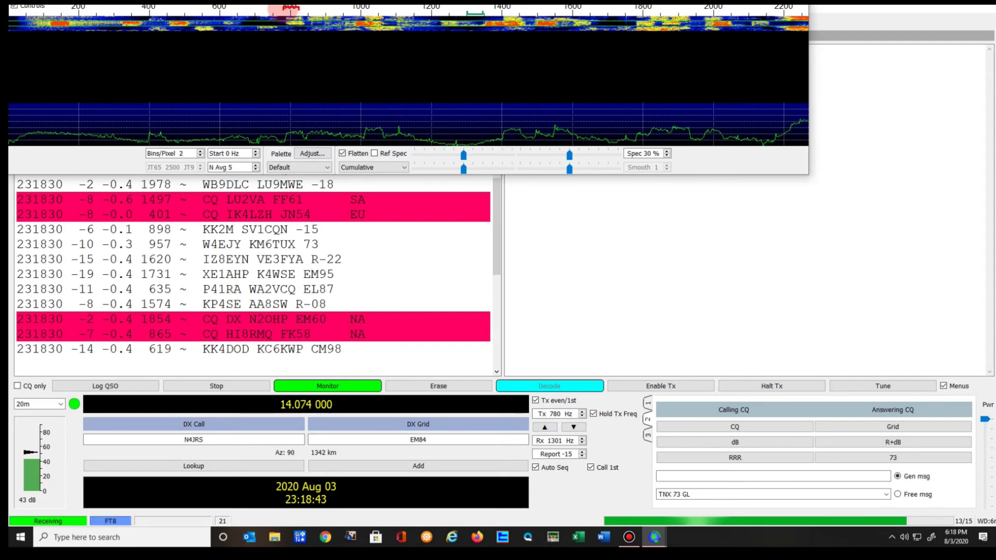
pyautogui.click(280, 9)
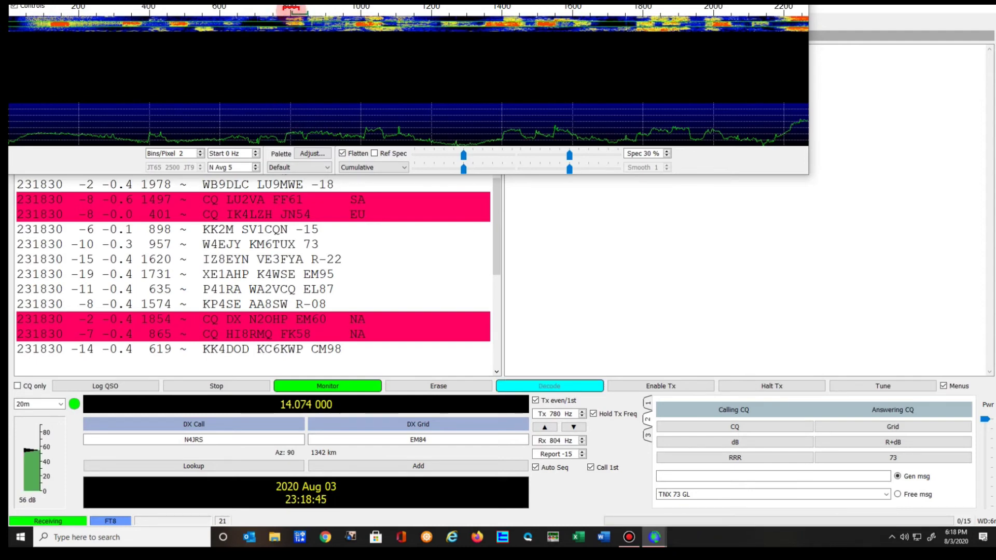
pyautogui.click(288, 9)
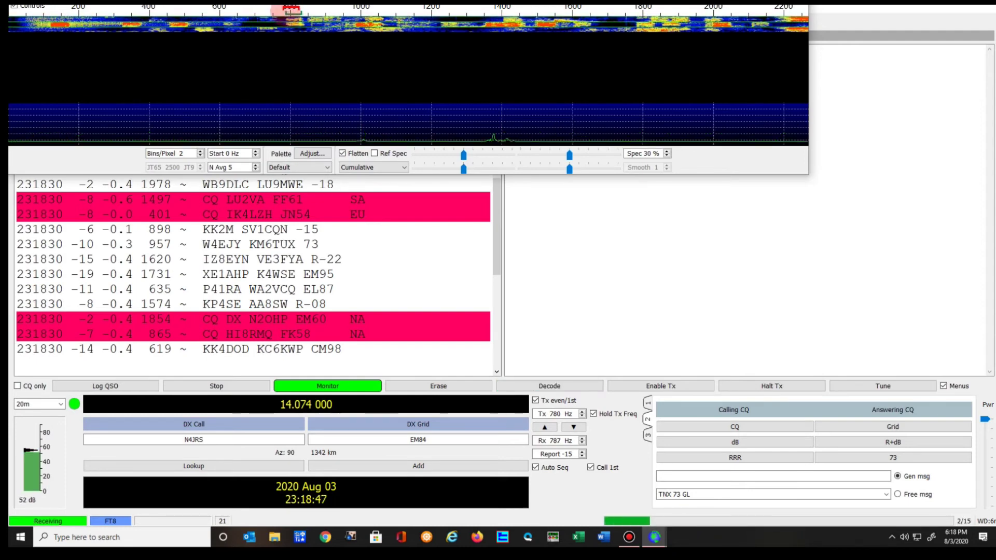
pyautogui.click(287, 9)
pyautogui.click(284, 10)
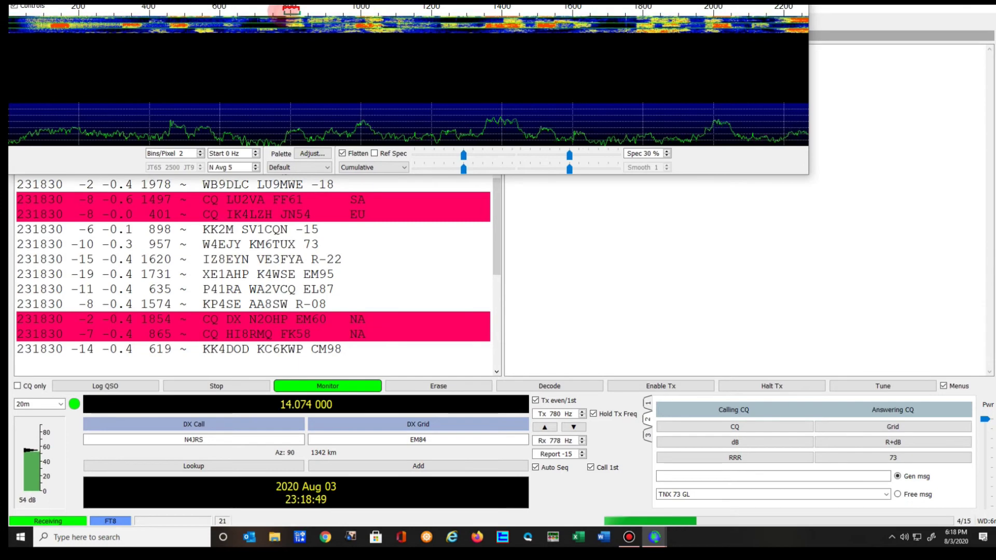
pyautogui.click(736, 269)
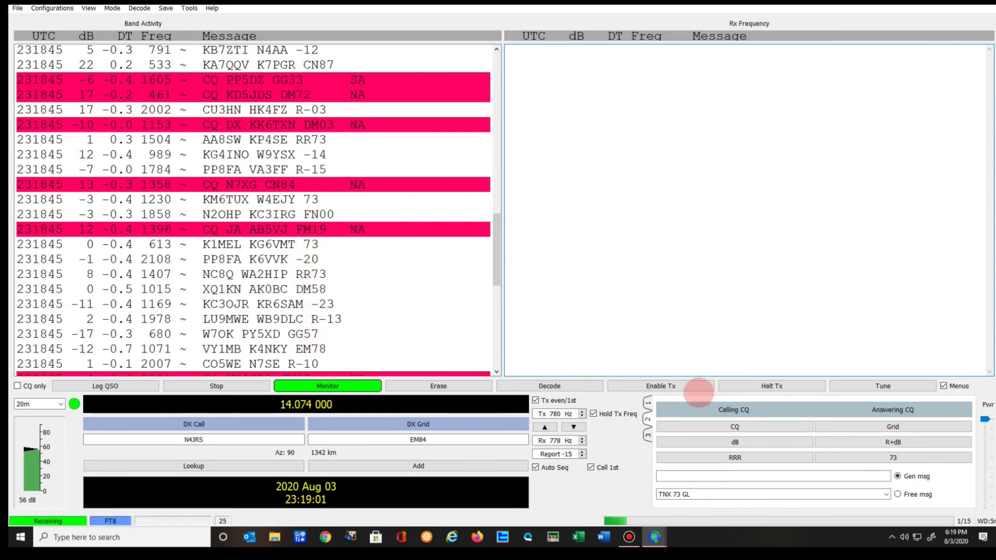
# Step: Generate the CQ message and enable transmission to call CQ on the 780 Hz transmit frequency
pyautogui.click(701, 425)
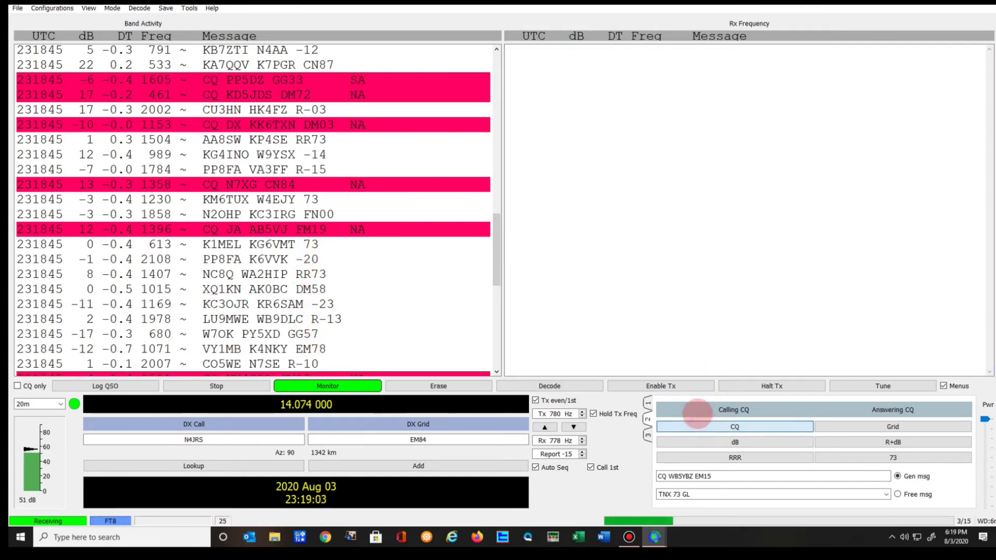
pyautogui.click(682, 385)
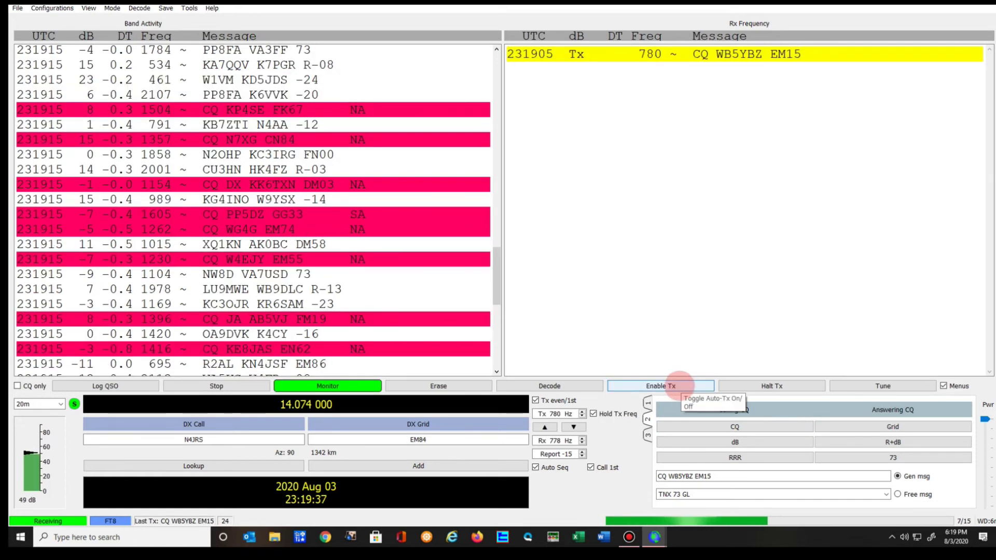
pyautogui.click(679, 385)
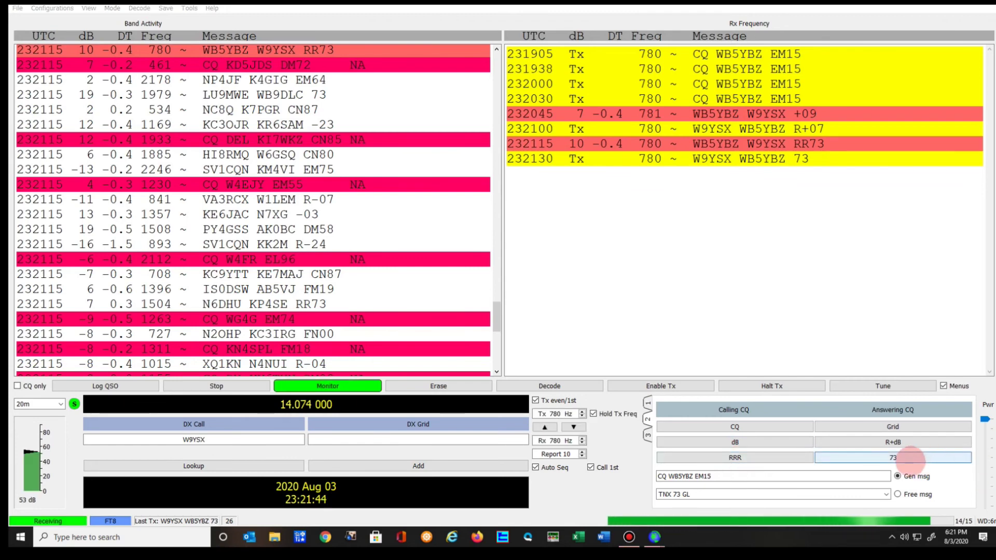
# Step: Log the completed contact with the station that answered the CQ, keeping the prefilled QSO details
pyautogui.click(777, 458)
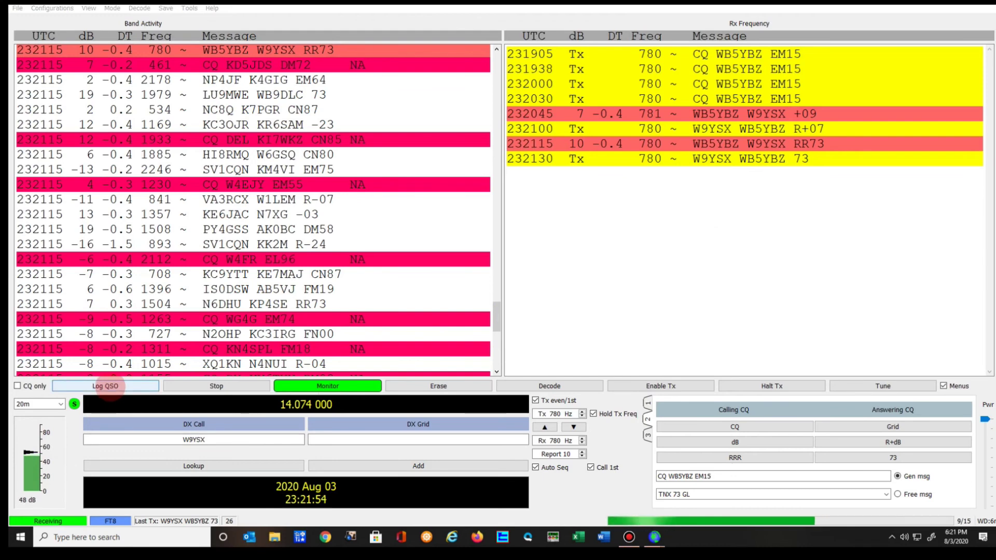
pyautogui.click(108, 386)
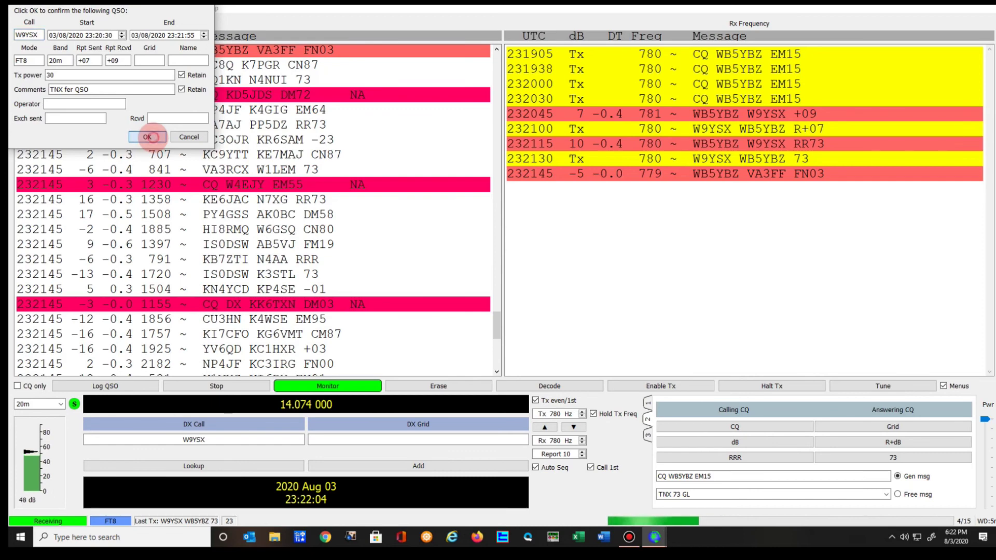
pyautogui.click(147, 137)
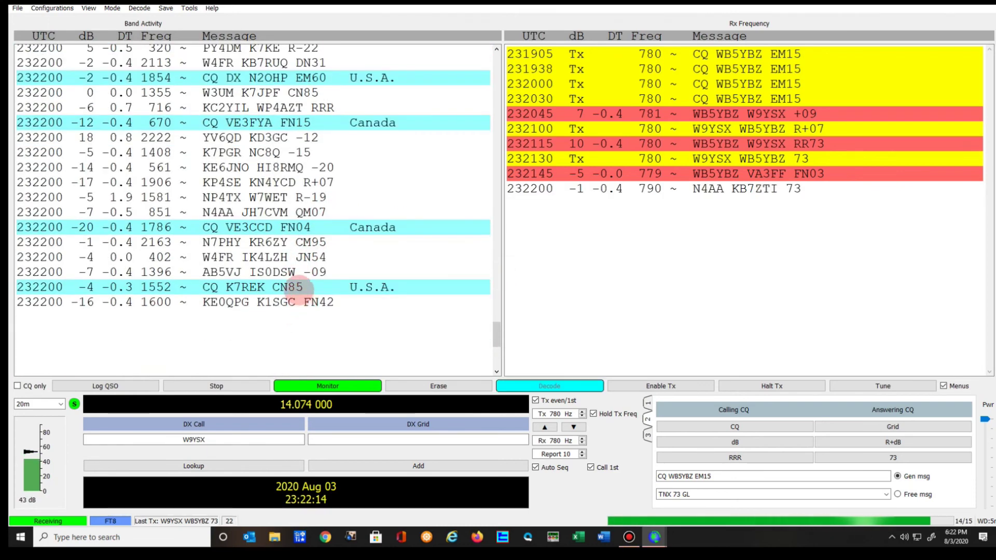
# Step: Answer the CQ call from grid CN85 at 1552 Hz and log the completed contact with the prefilled details
pyautogui.doubleClick(284, 289)
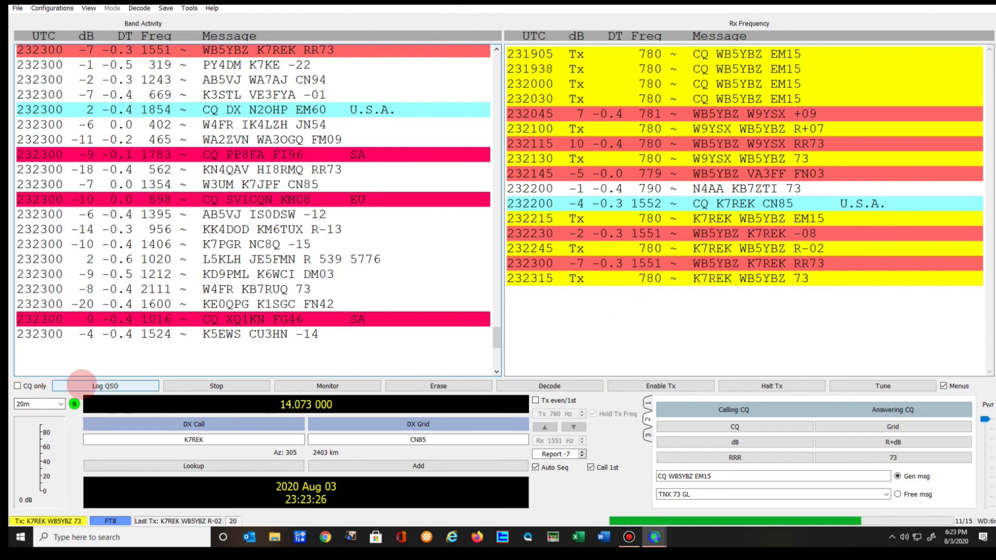
pyautogui.click(80, 384)
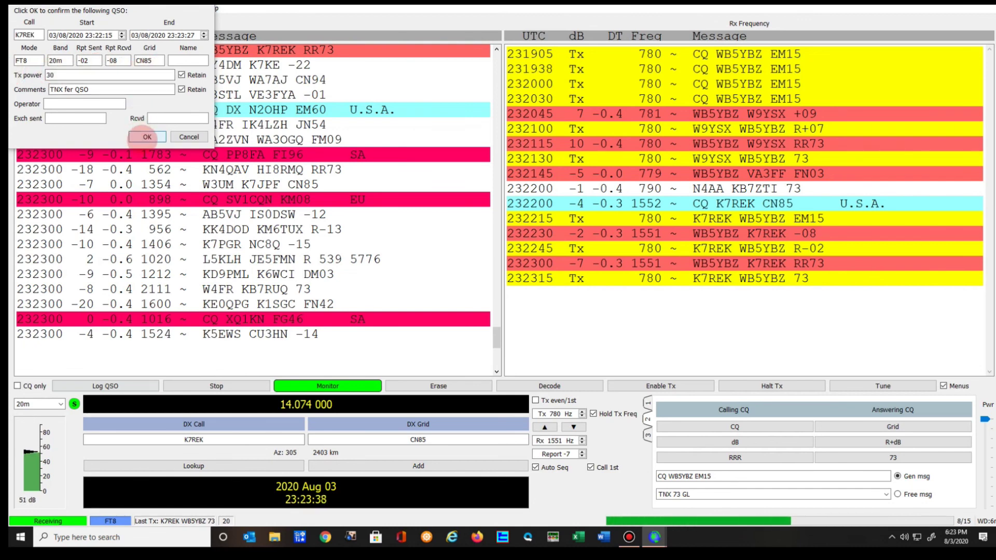
pyautogui.click(147, 136)
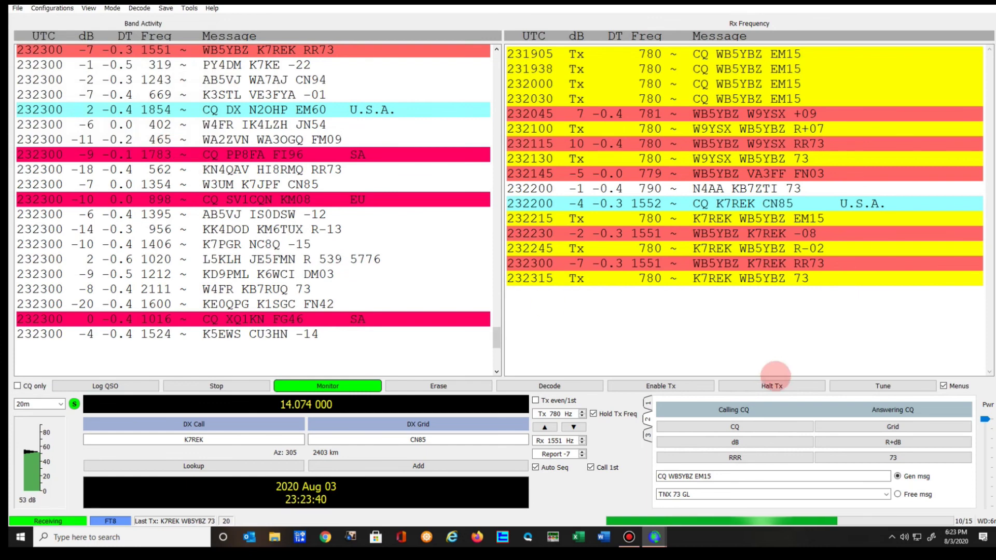